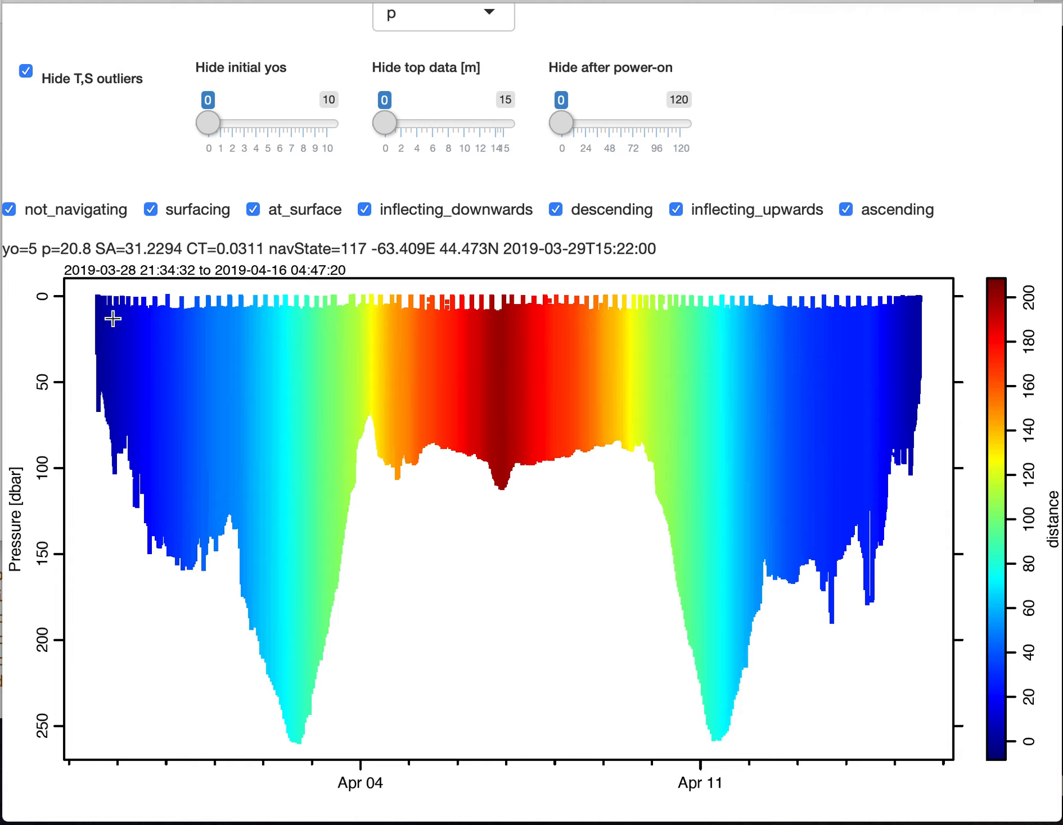
Examine the point properties along the distance-coloured pressure plot, at the mission's midpoint and on the return slope.
left_click(514, 366)
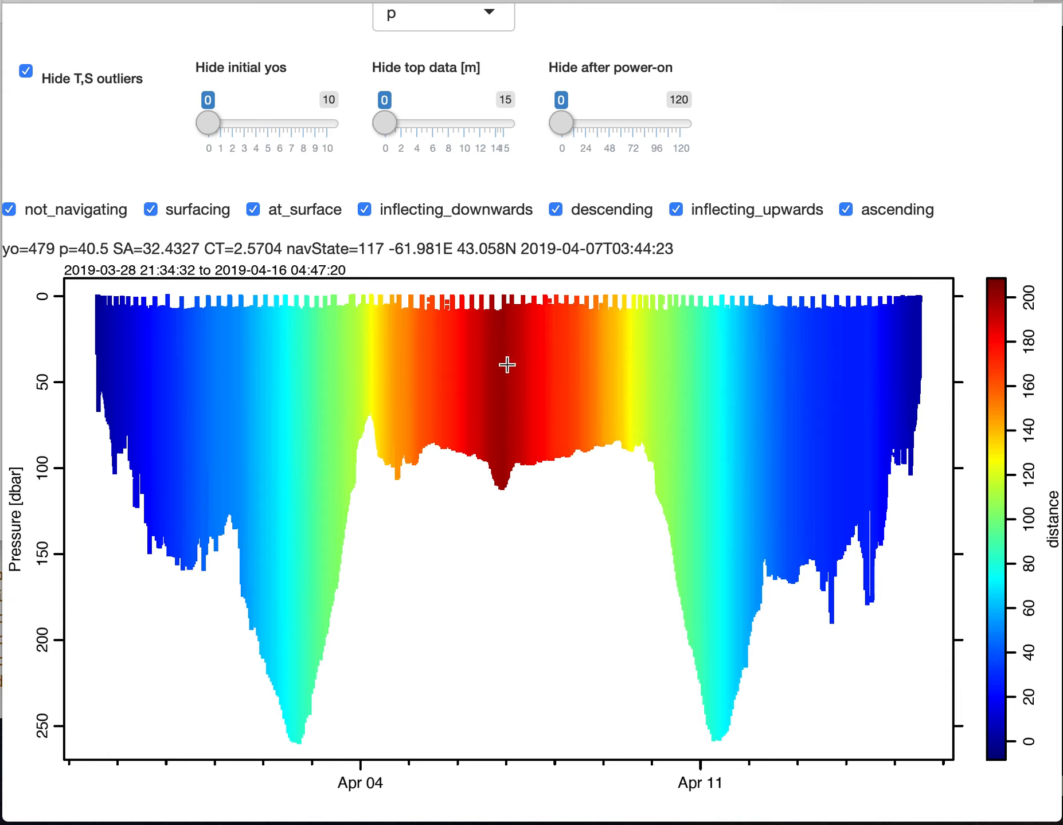
left_click(507, 499)
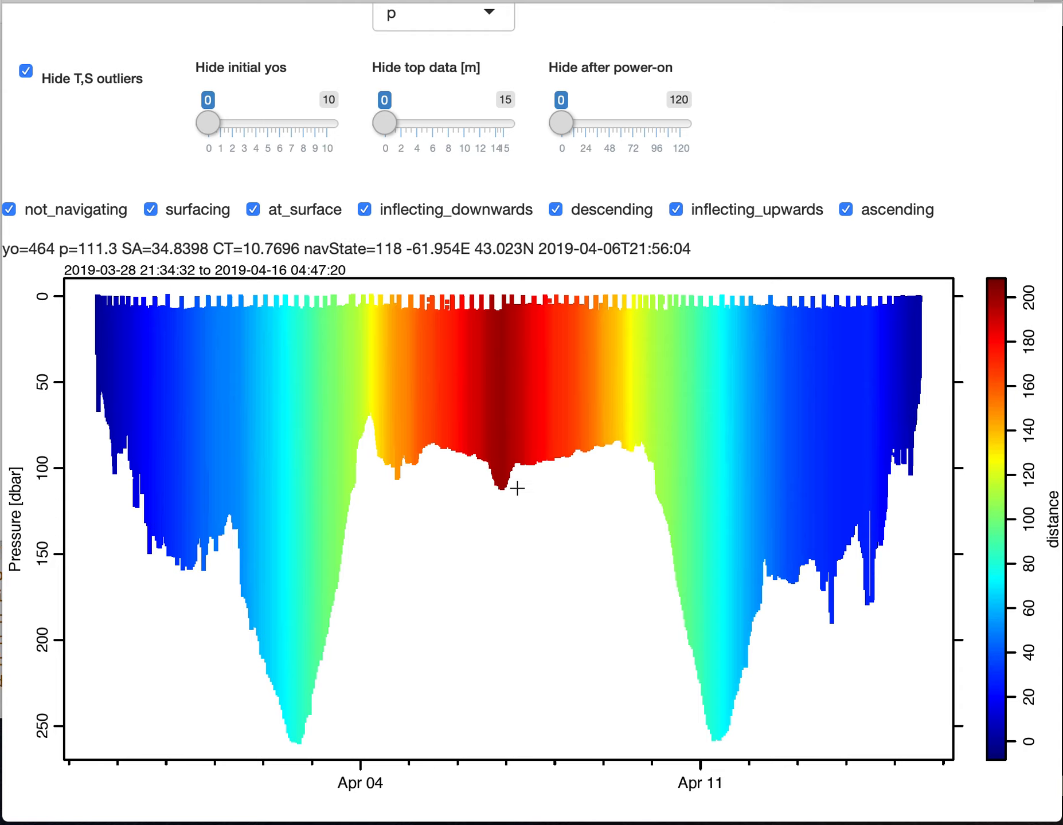
left_click(661, 520)
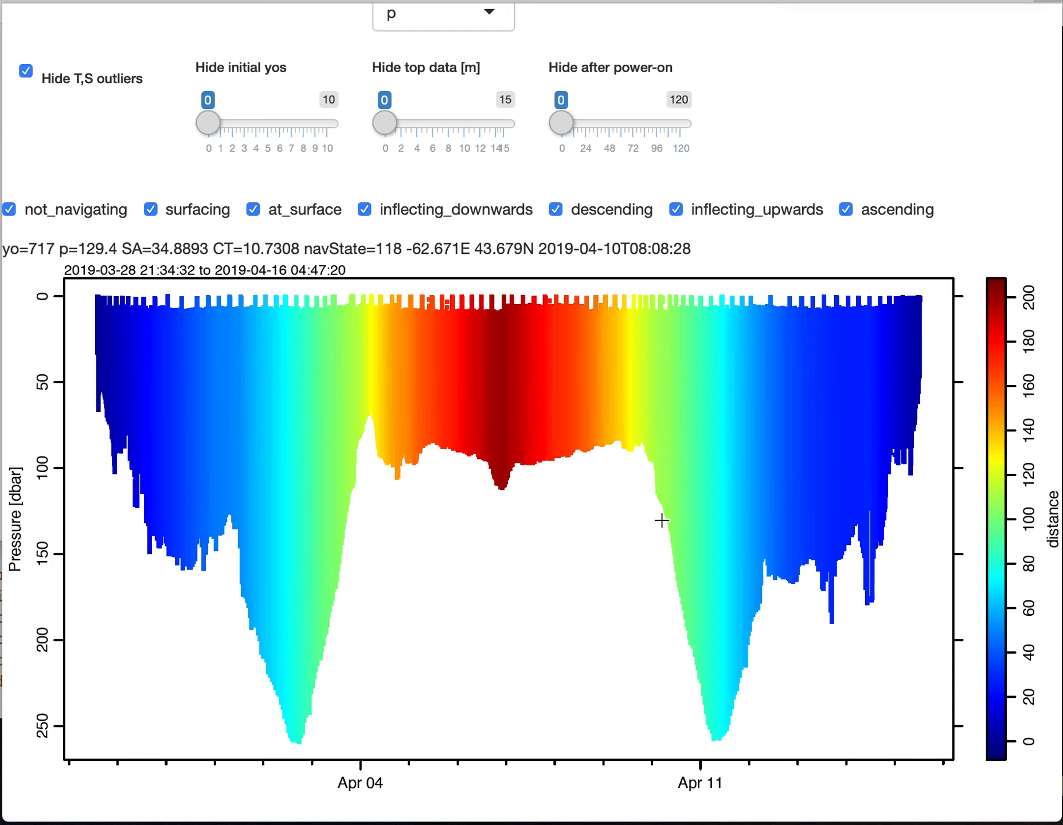
scroll(662, 521, "up", 5)
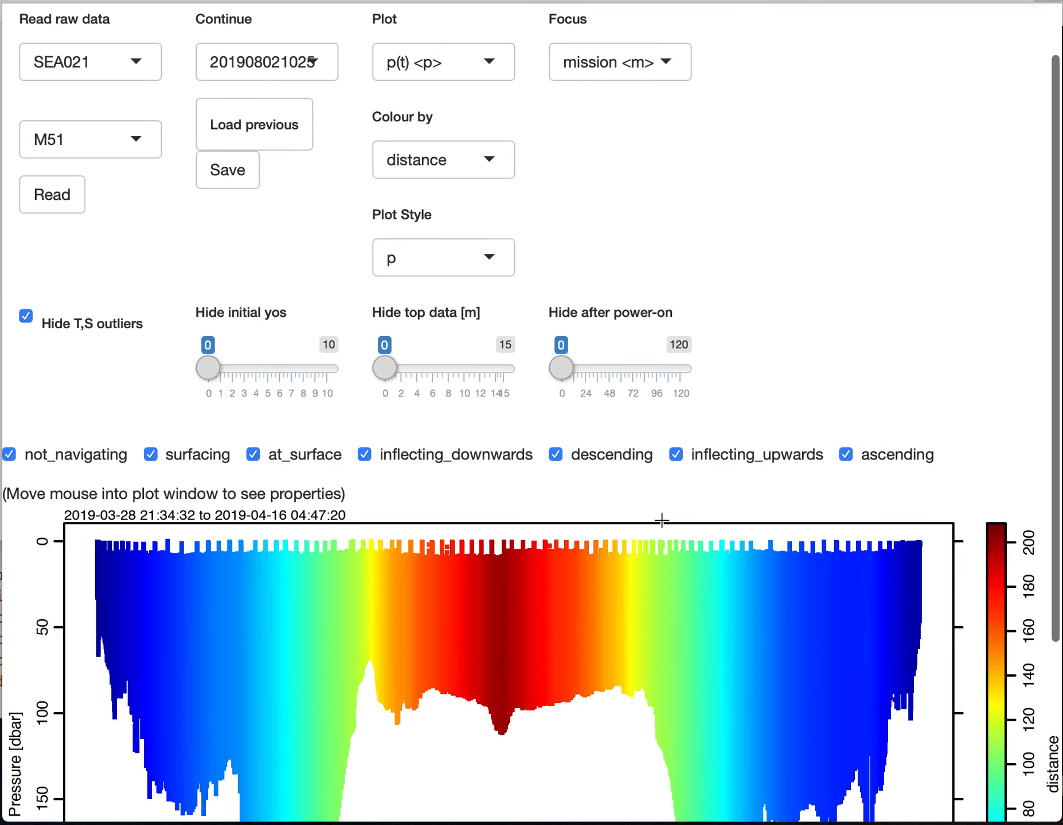
scroll(662, 520, "down", 4)
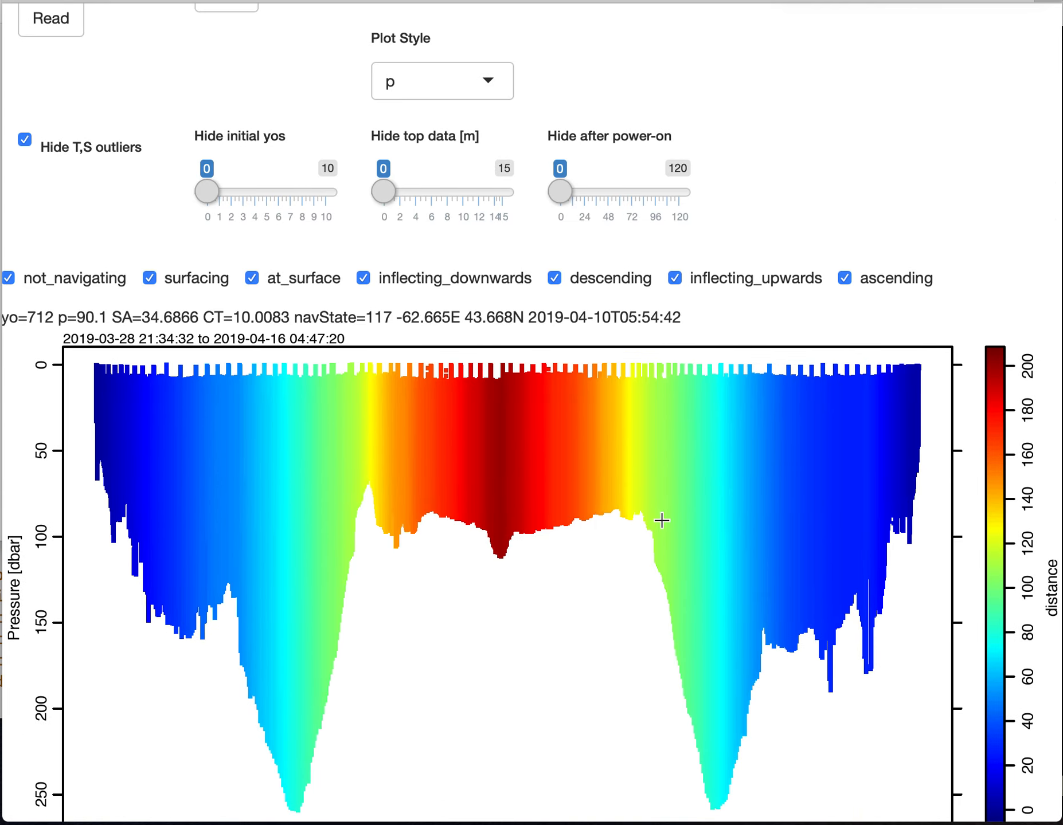
scroll(662, 520, "down", 1)
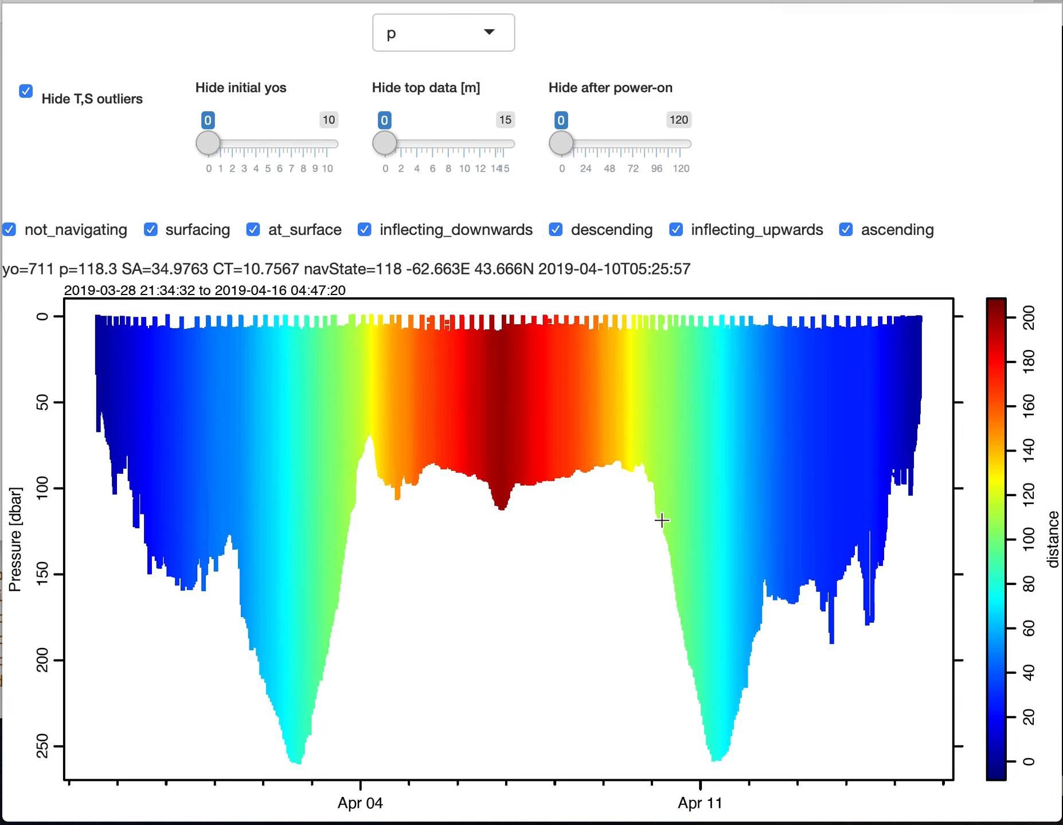
Switch to the temperature-salinity plot (TS) and colour its points by N2 extremes.
double_click(662, 521)
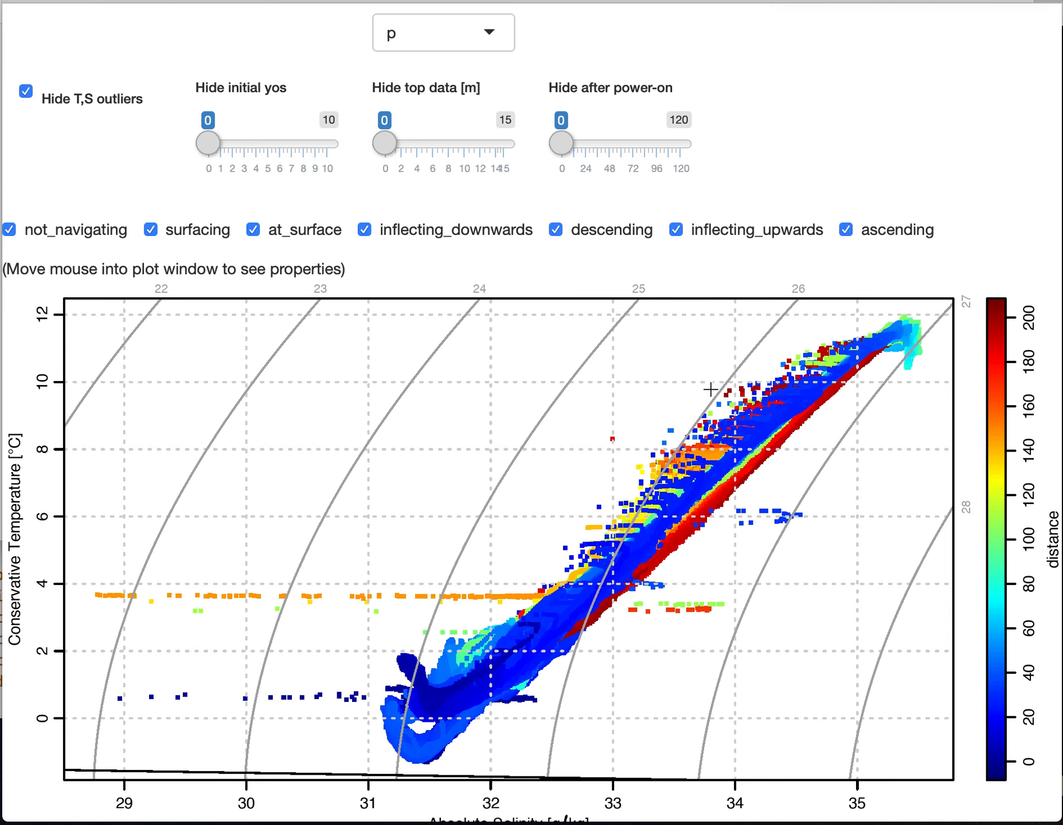
scroll(621, 561, "up", 5)
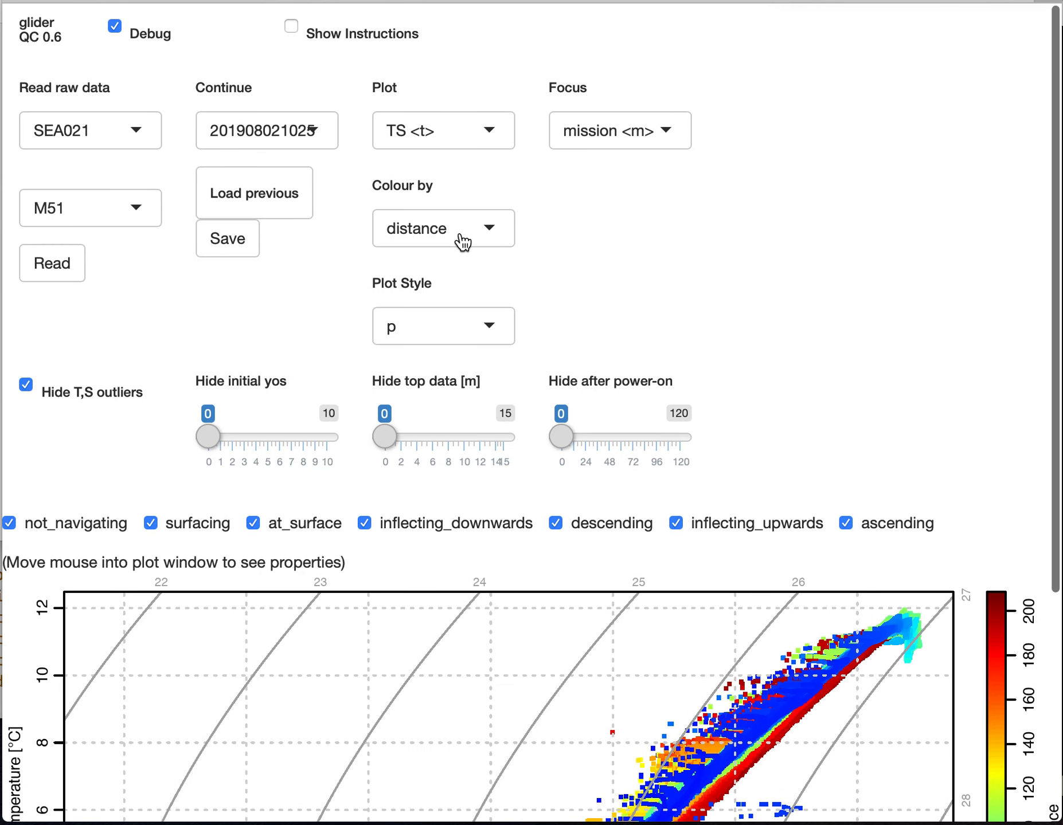
left_click(462, 241)
scroll(468, 407, "down", 3)
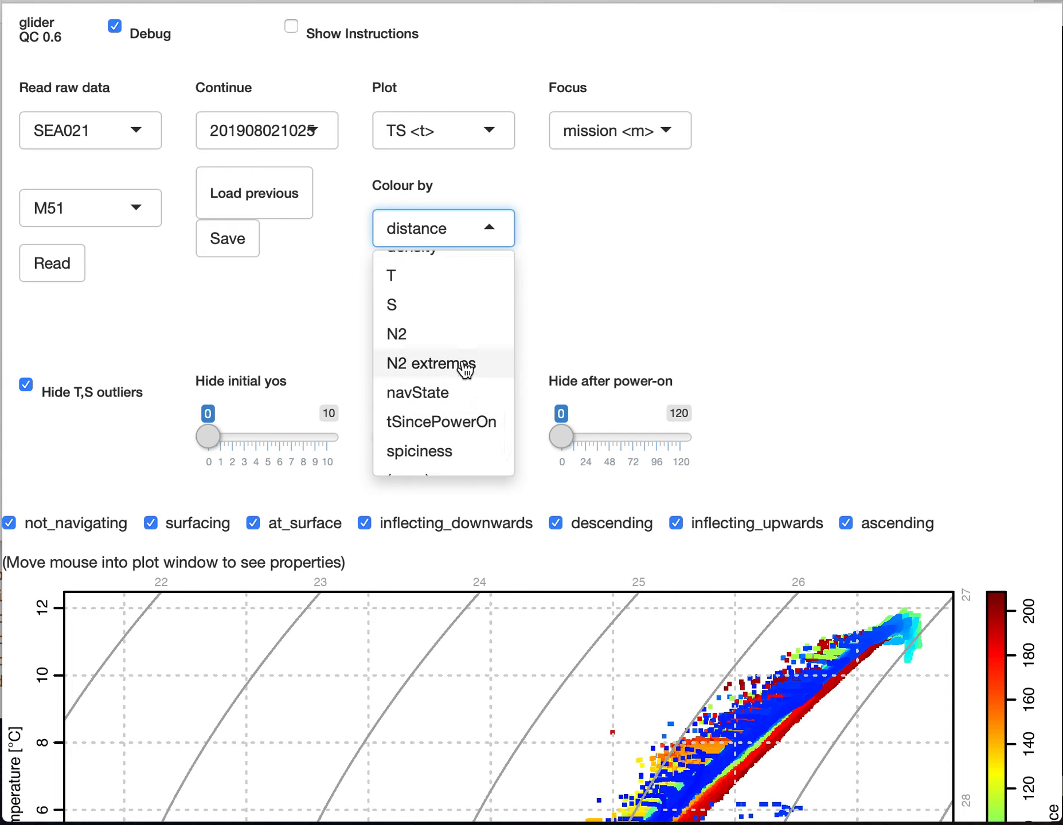
left_click(462, 364)
Examine the properties of the red and green N2-extreme points, including the outliers near 6 °C and the cluster near 8 °C.
scroll(918, 274, "down", 5)
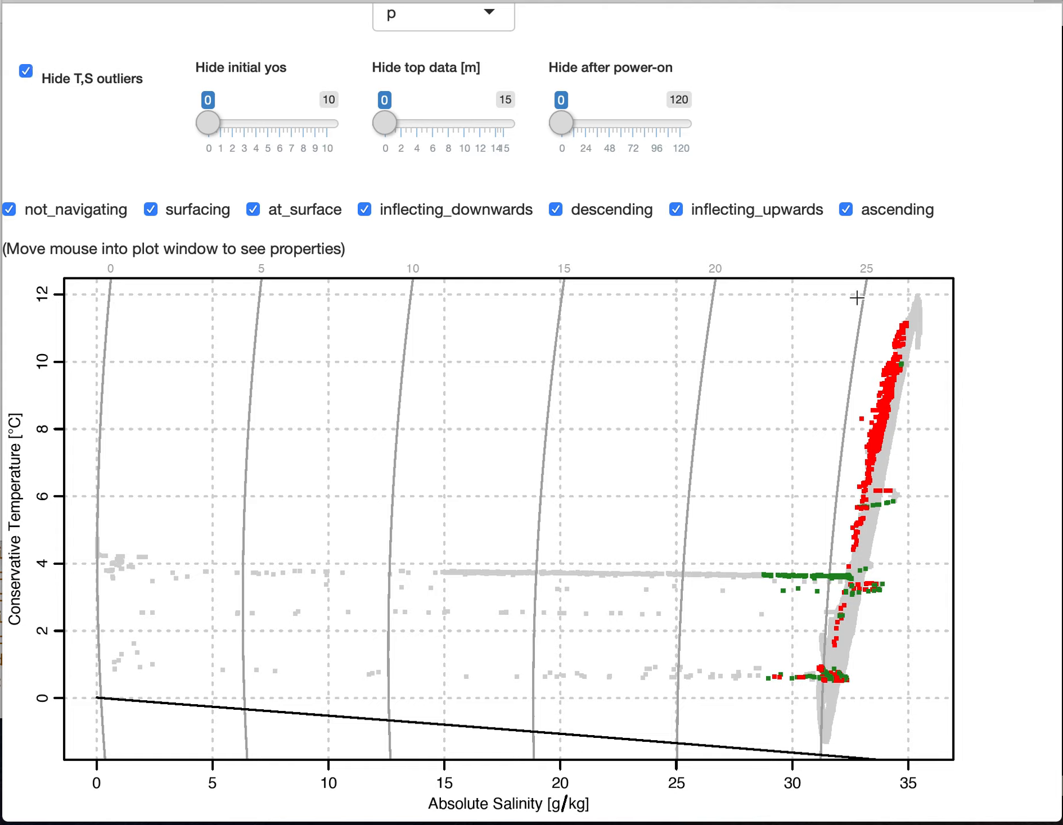
mouse_move(856, 298)
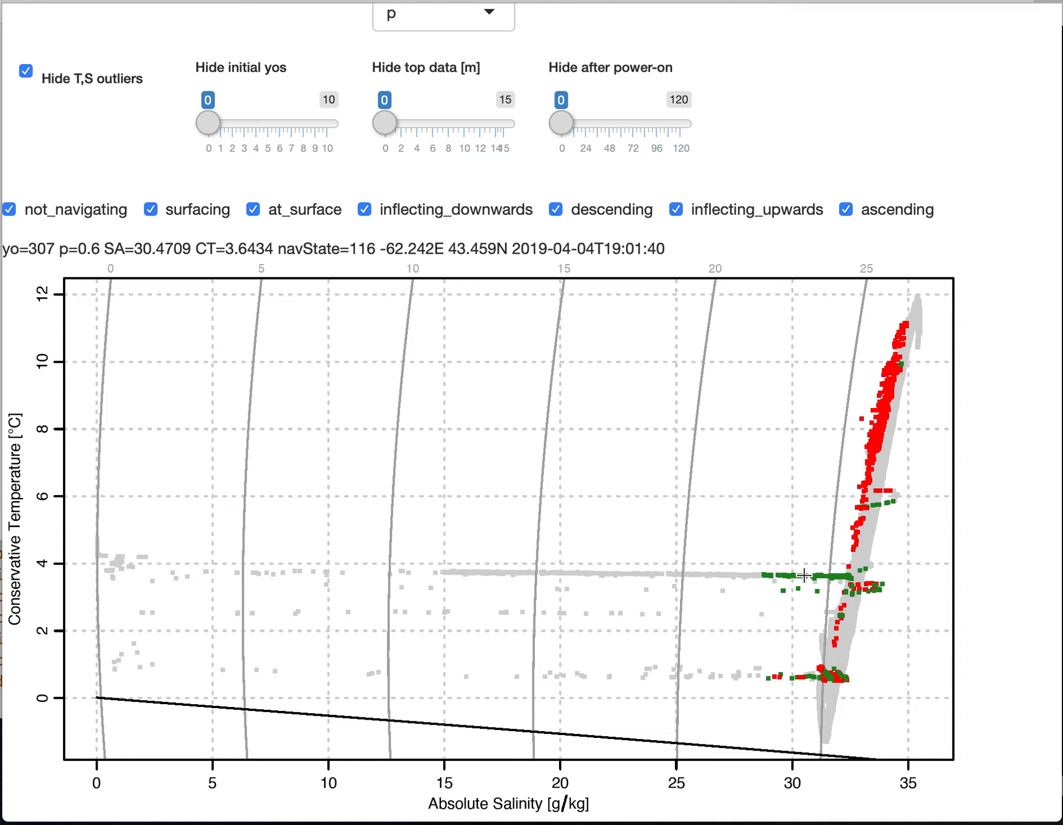
left_click(894, 492)
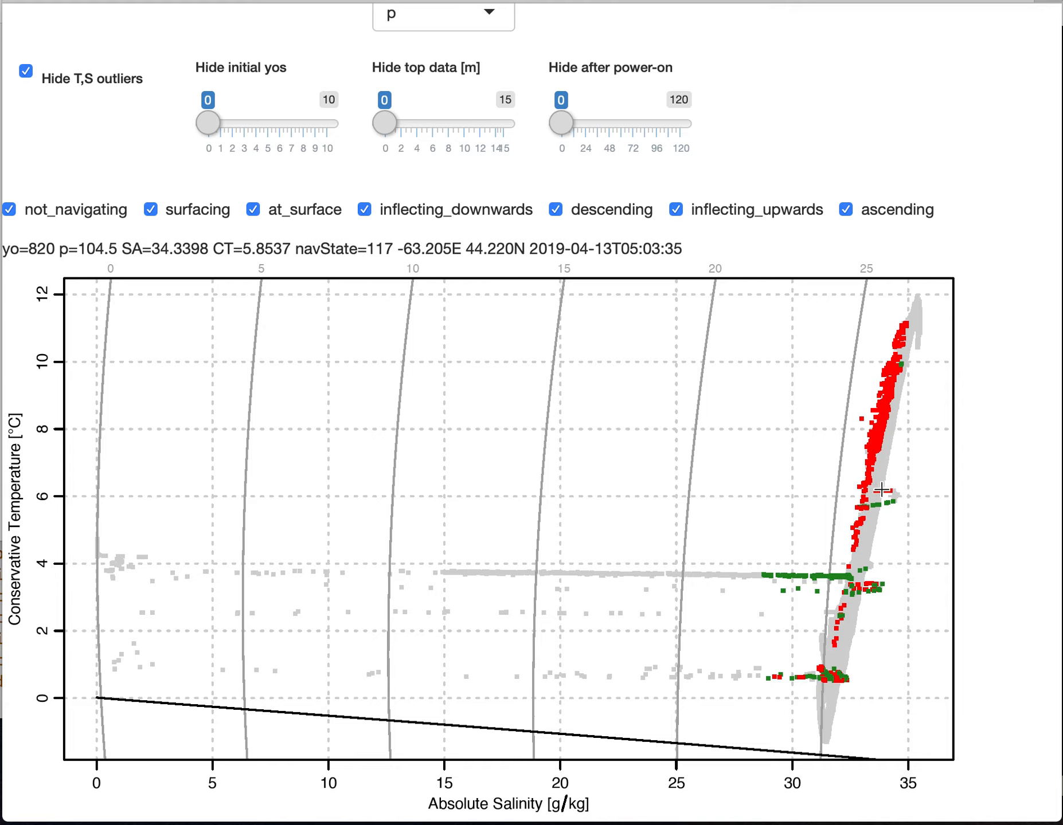
left_click(873, 488)
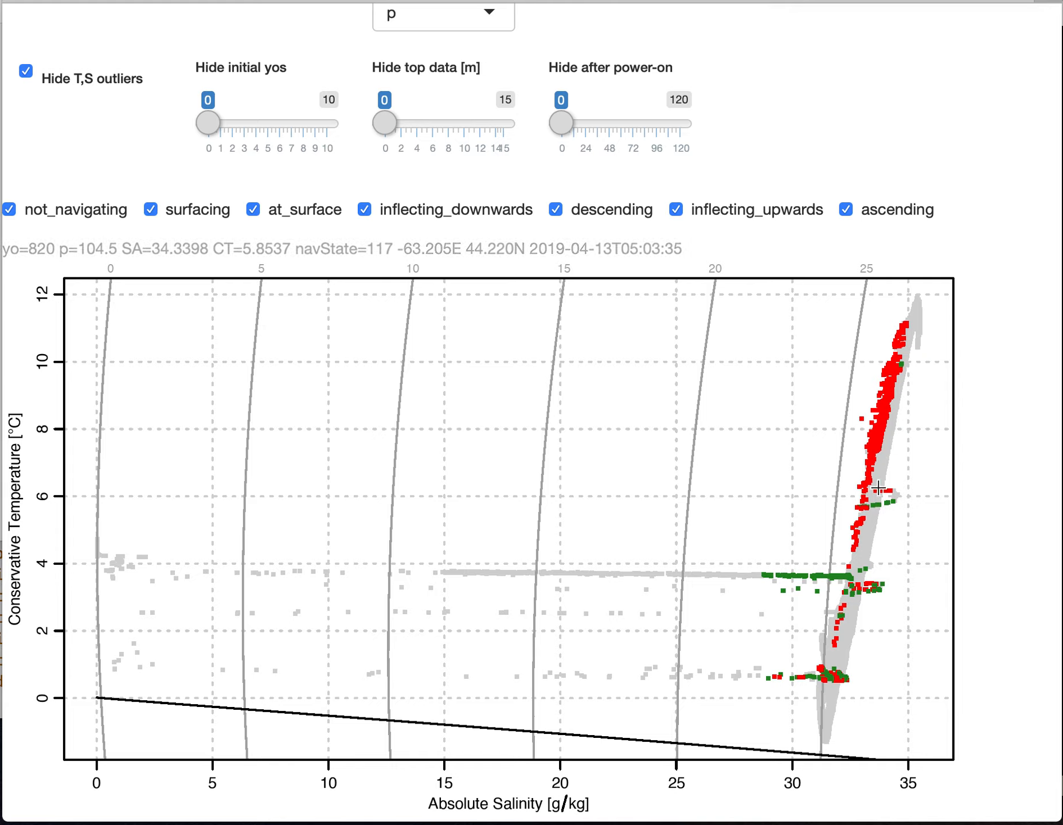
left_click(872, 489)
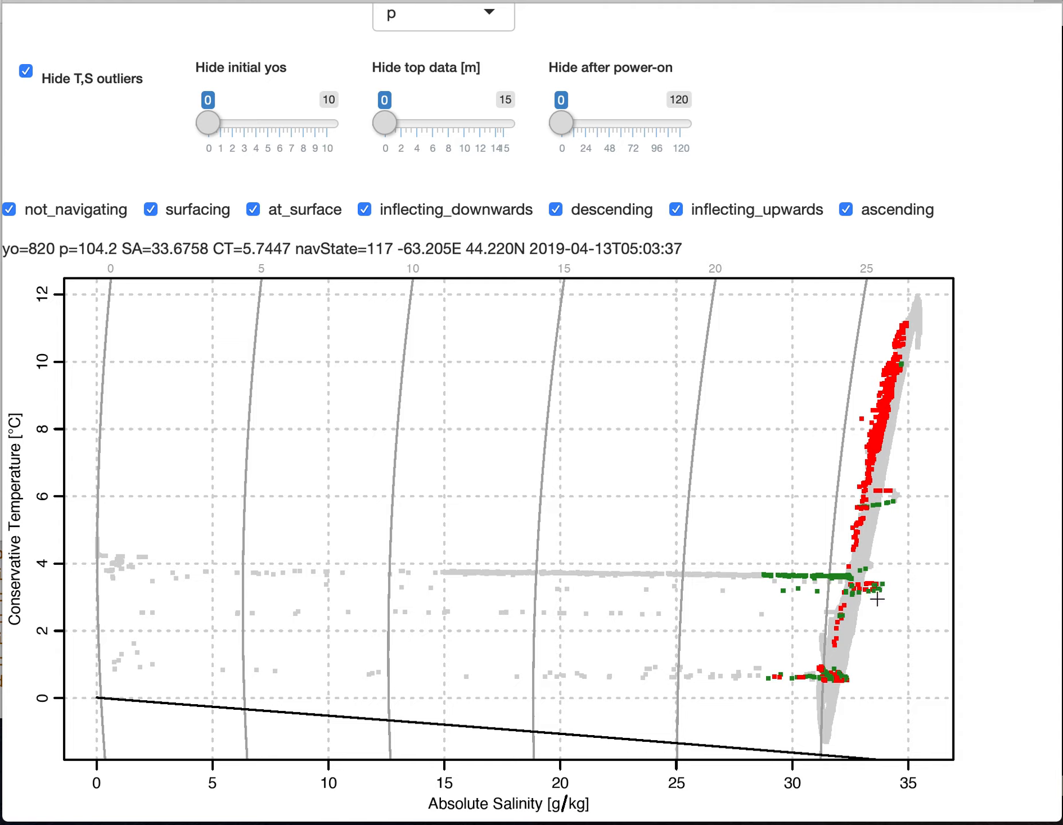
left_click(870, 430)
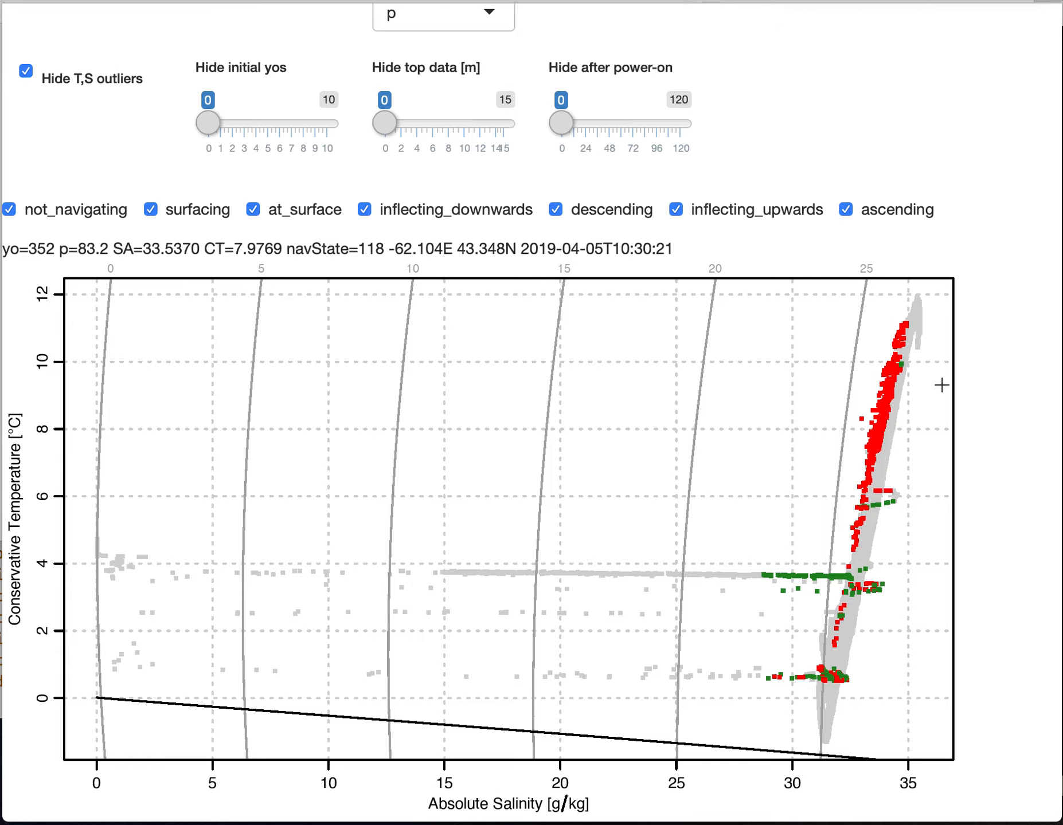
left_click(869, 413)
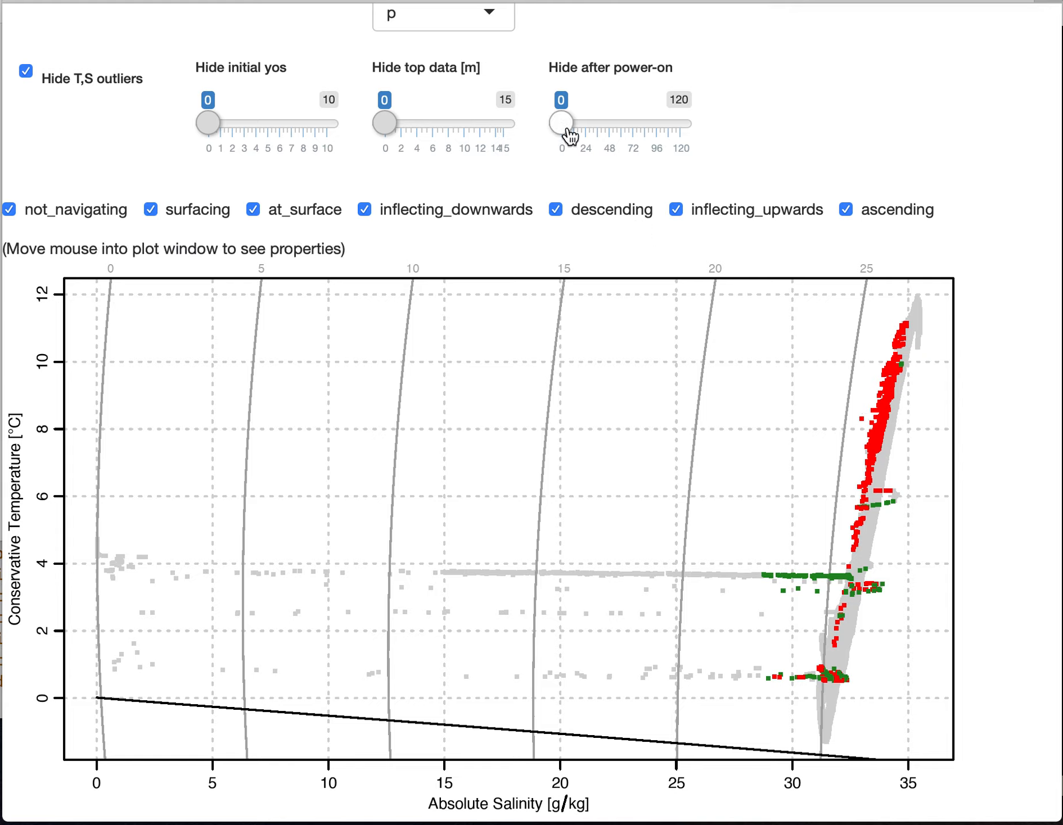
Try a hide-after-power-on value of 34, and reset it to 0.
left_click_drag(567, 137, 604, 137)
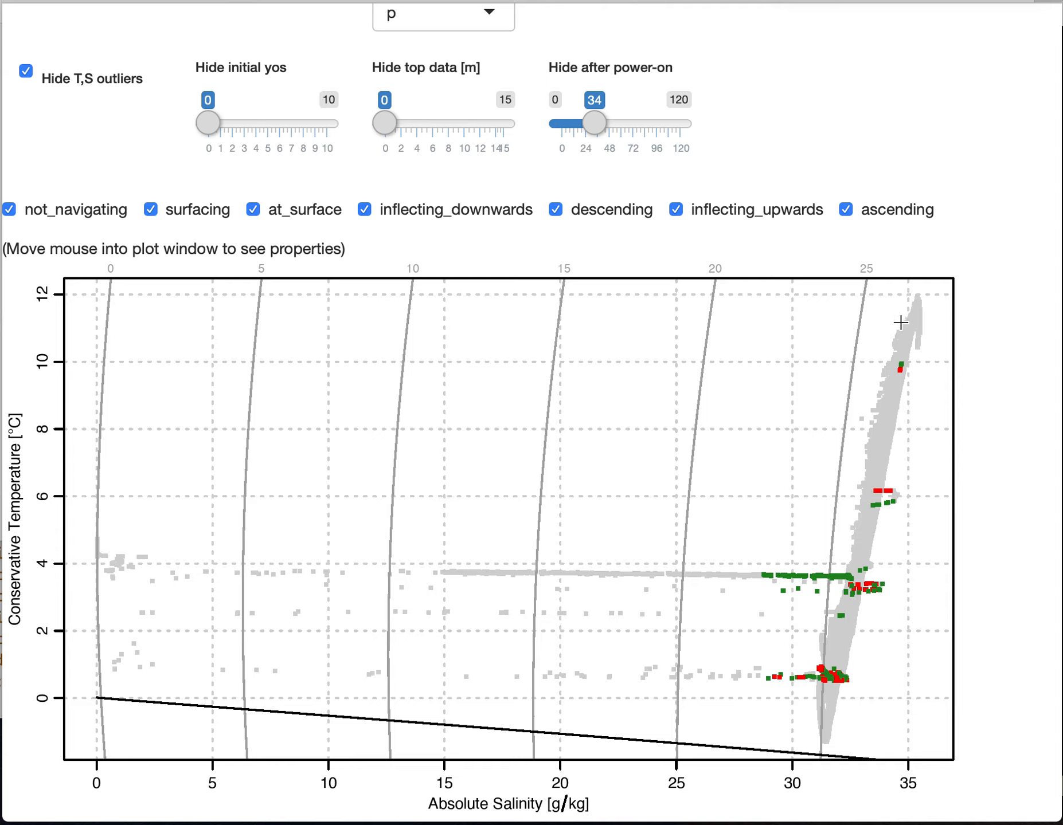
left_click(596, 122)
left_click_drag(596, 127, 557, 131)
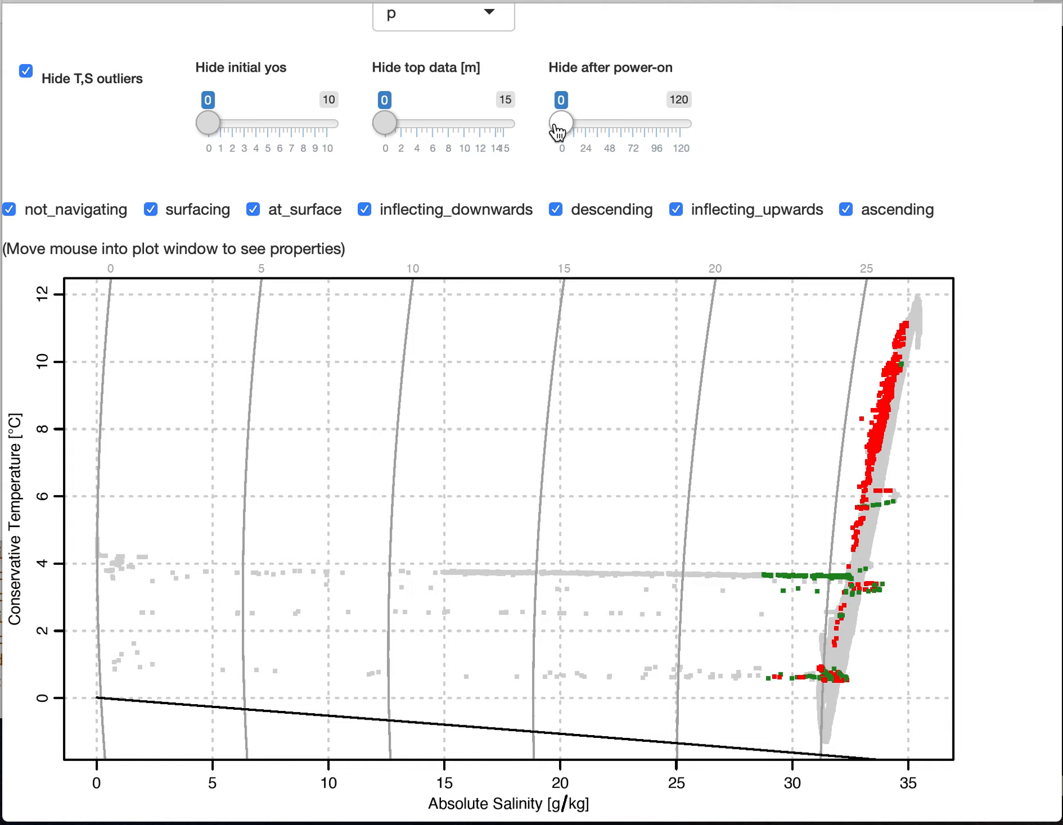
Set the hide-after-power-on value to 30.
left_click_drag(565, 132, 600, 135)
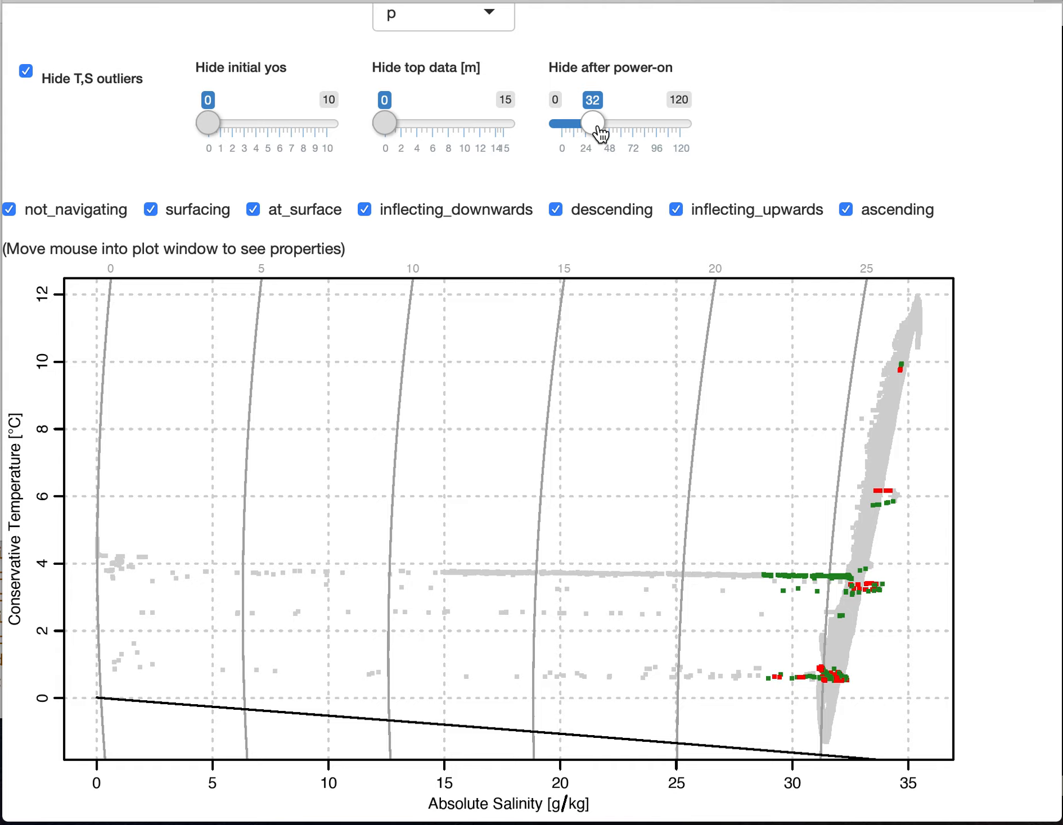
key("Left")
key("Left")
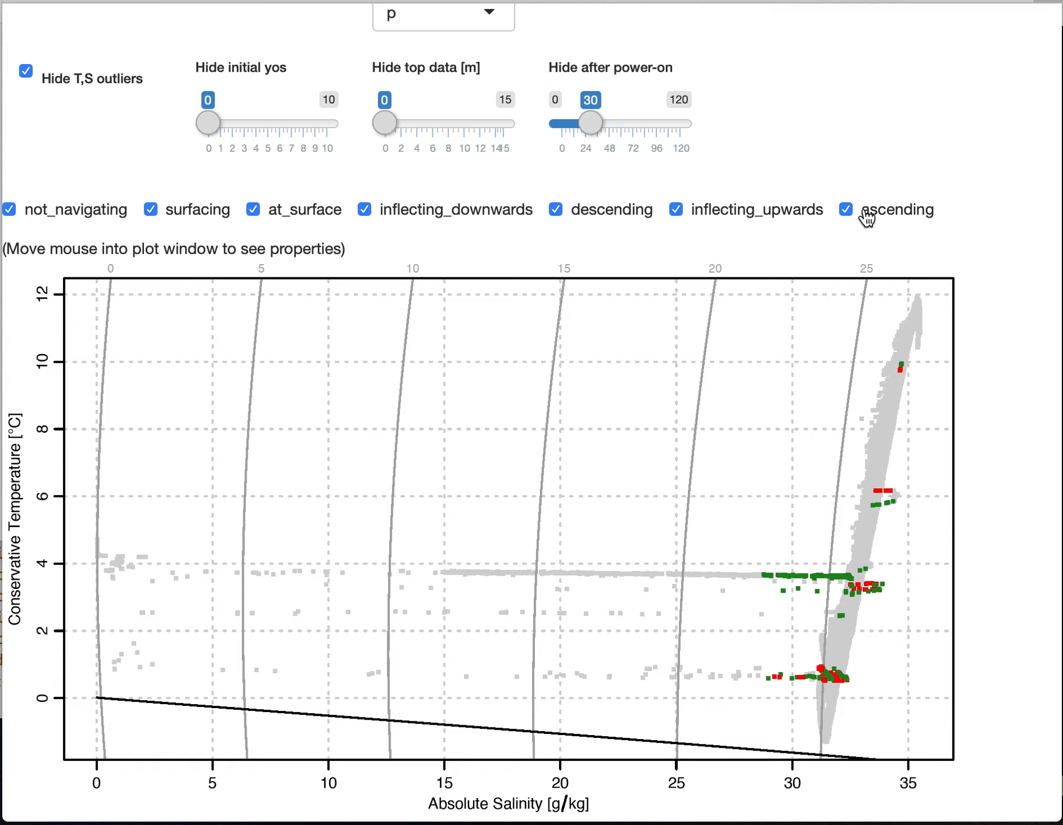
Select yo 820 from the red outliers near 6 °C and focus the temperature-salinity plot on that yo.
mouse_move(892, 495)
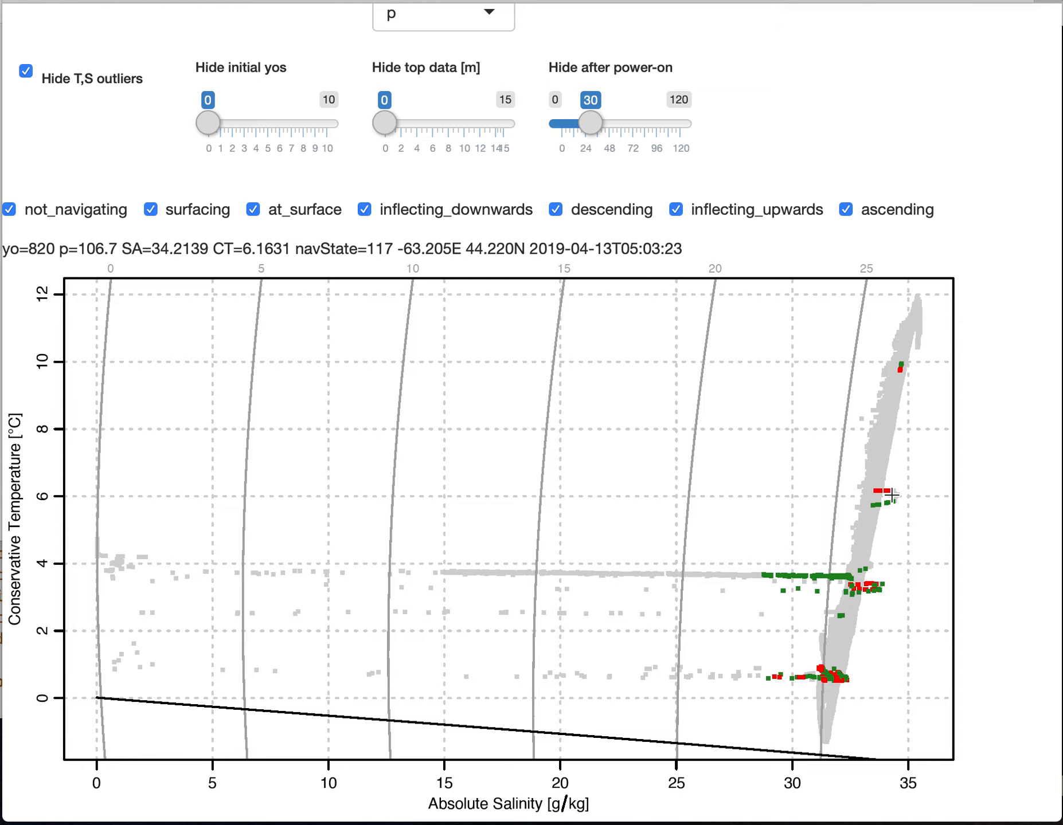
left_click(892, 494)
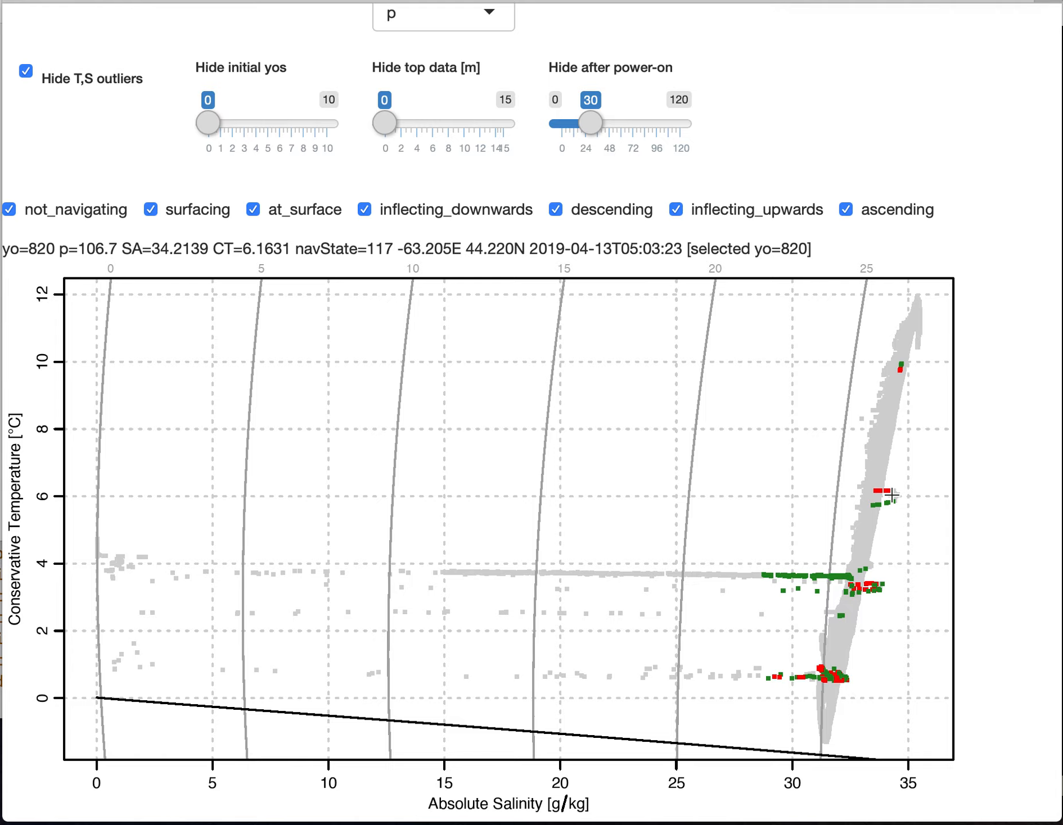
scroll(894, 497, "up", 5)
left_click(663, 138)
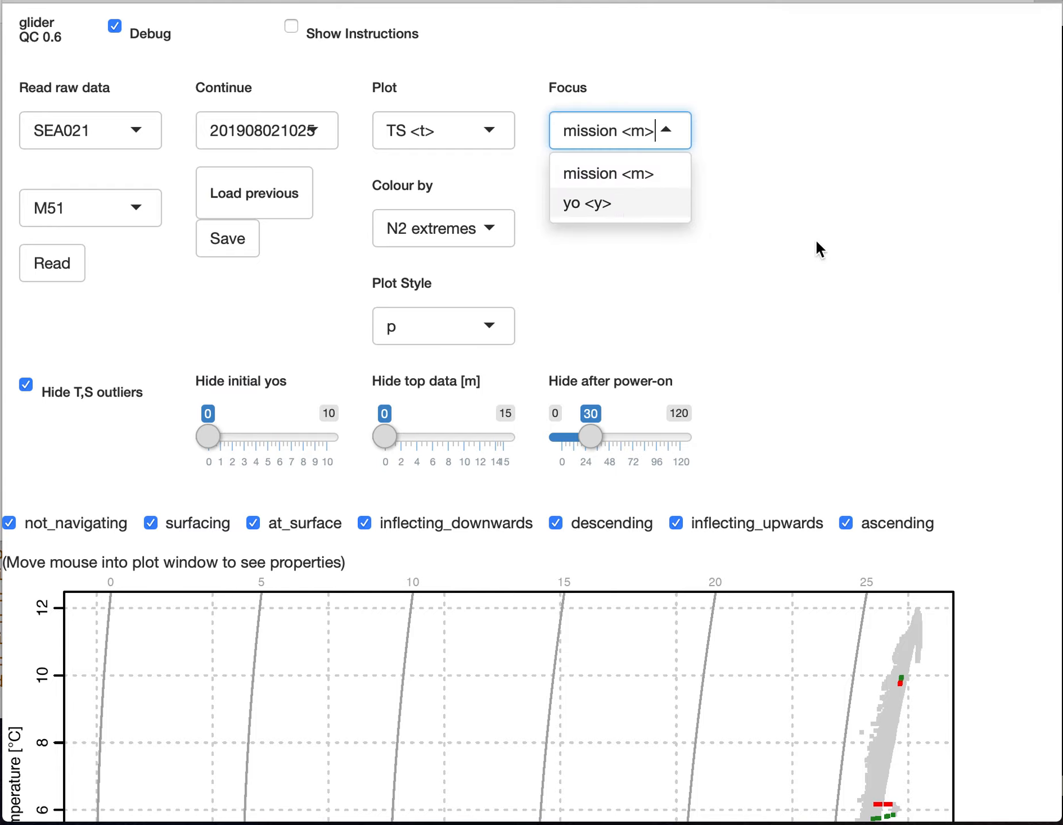
left_click(980, 335)
scroll(980, 335, "down", 5)
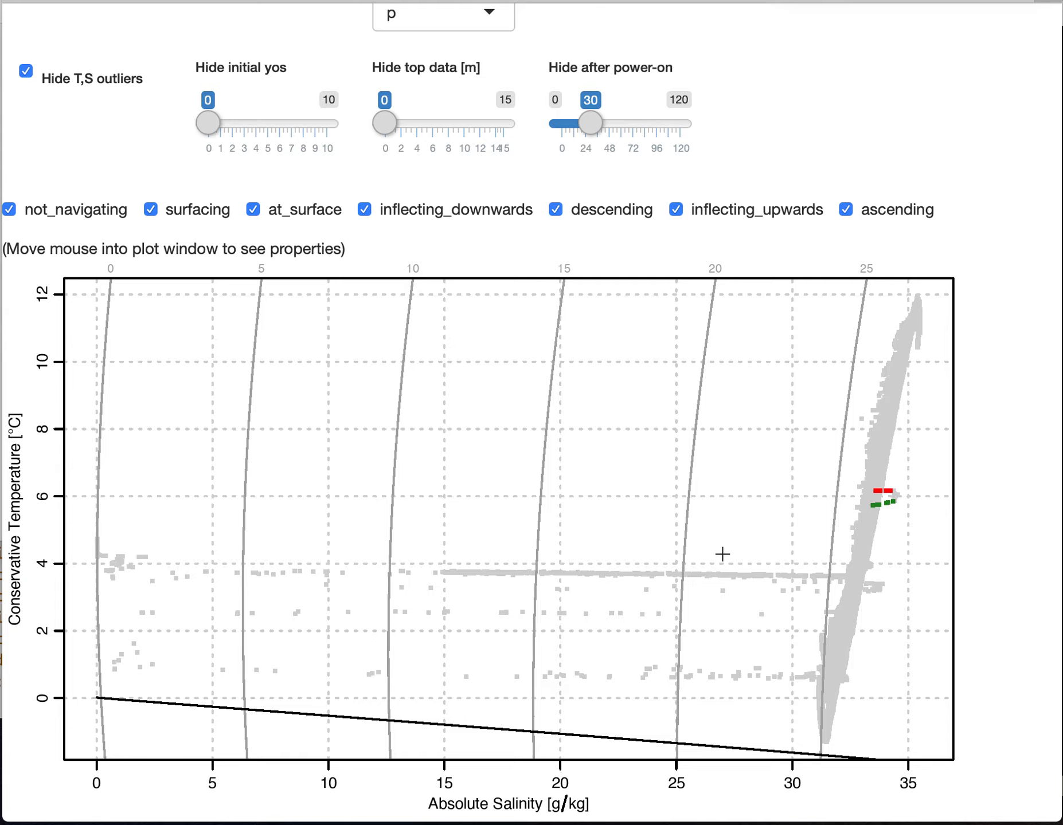
Switch yo 820 to the plot of absolute salinity against time and colour it by p.
scroll(722, 554, "up", 6)
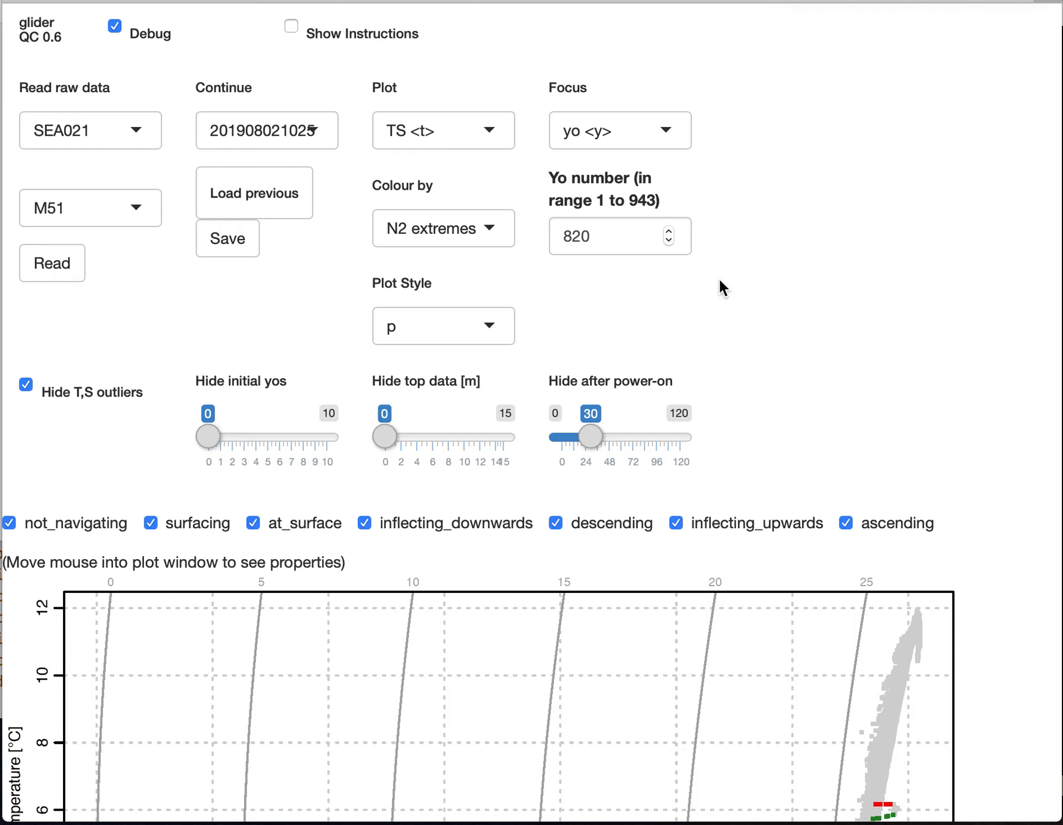
scroll(983, 395, "down", 6)
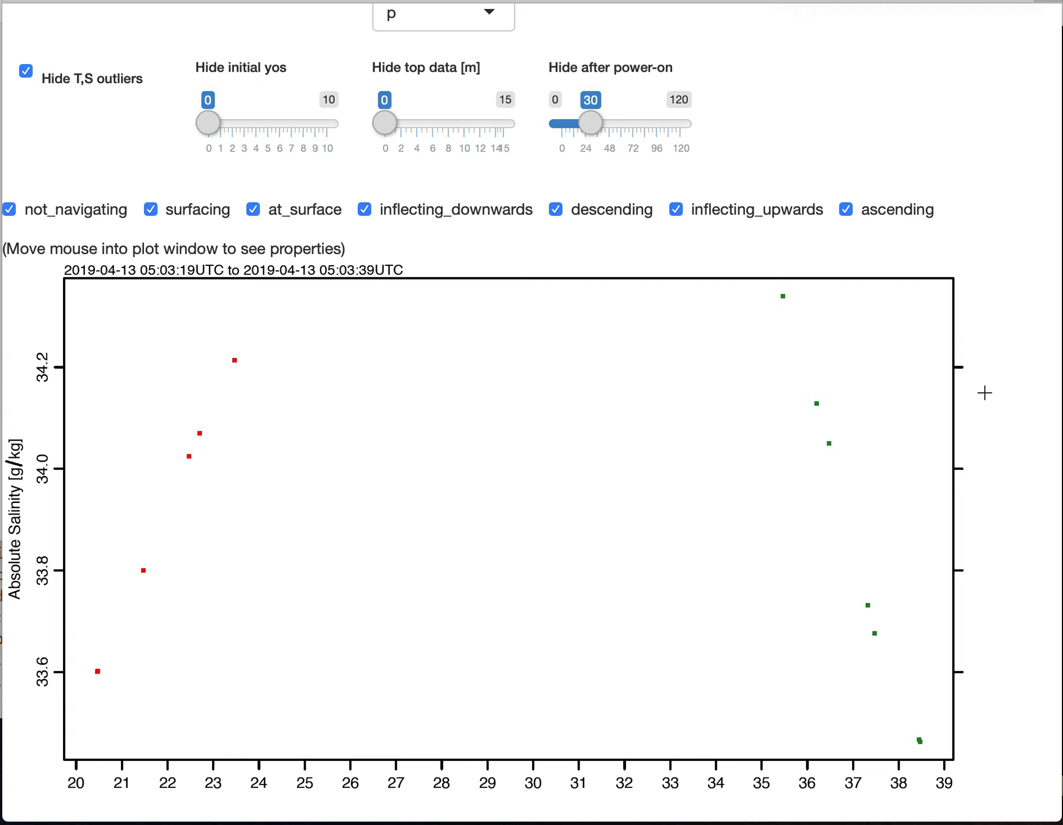
scroll(984, 392, "up", 3)
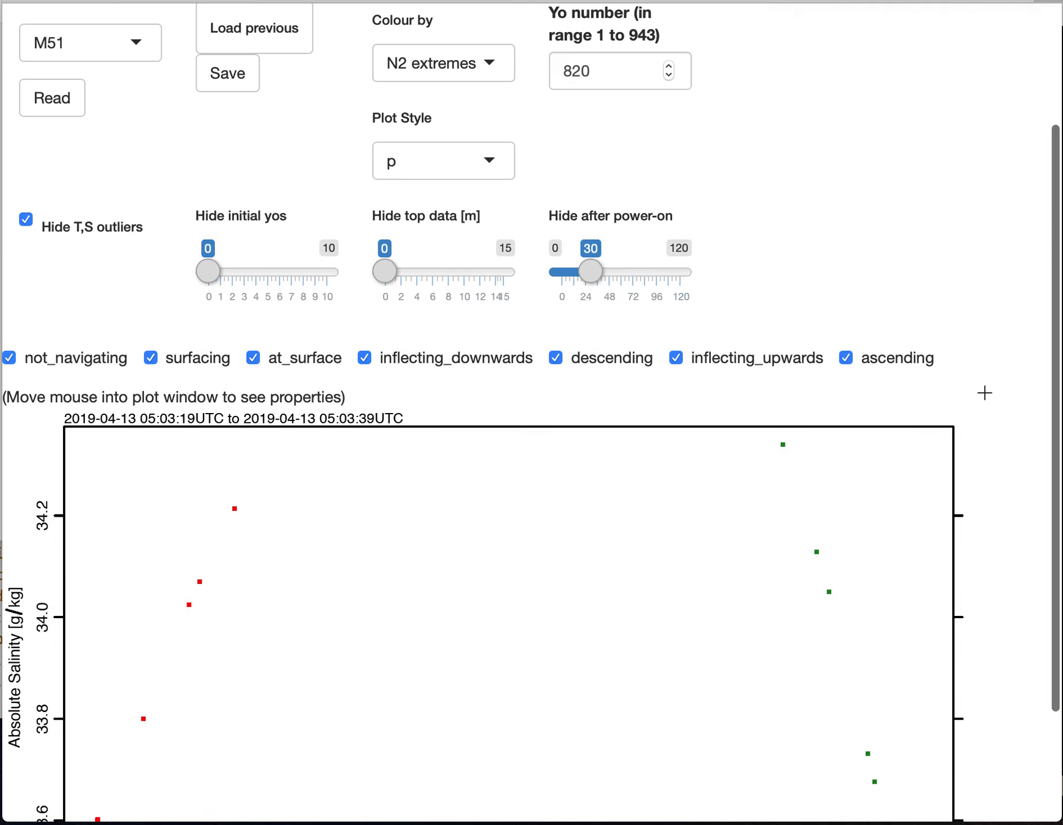
left_click(489, 64)
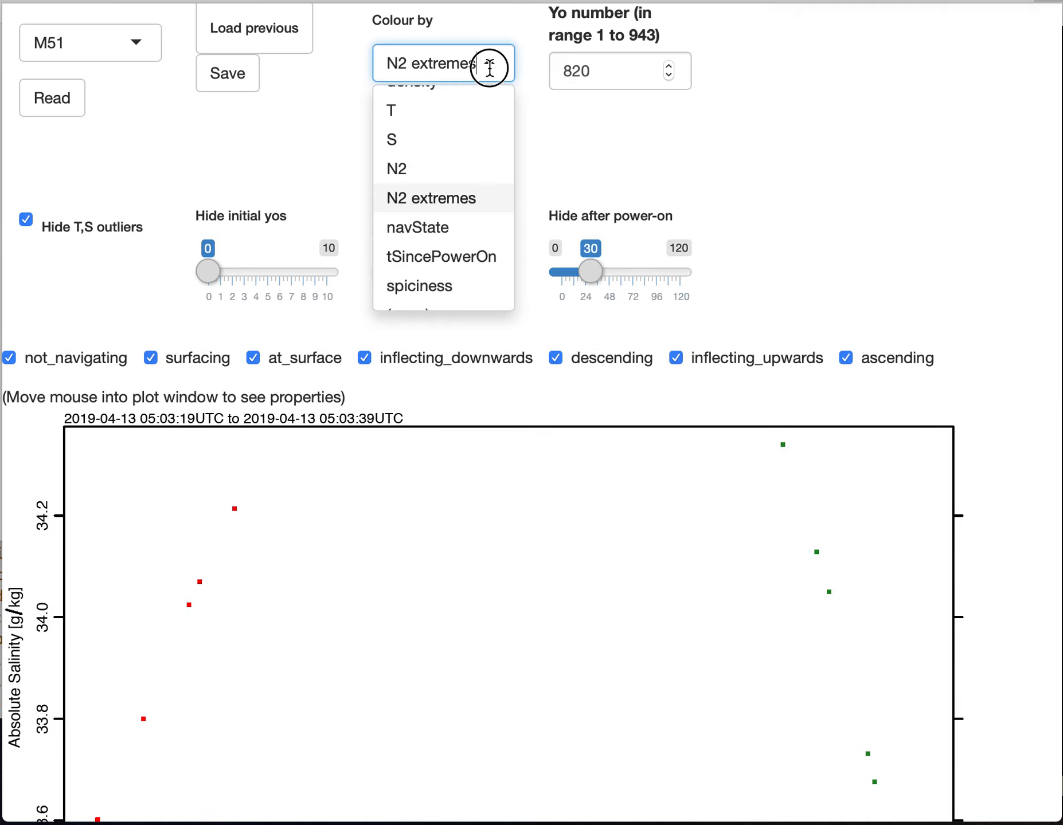
scroll(479, 164, "up", 3)
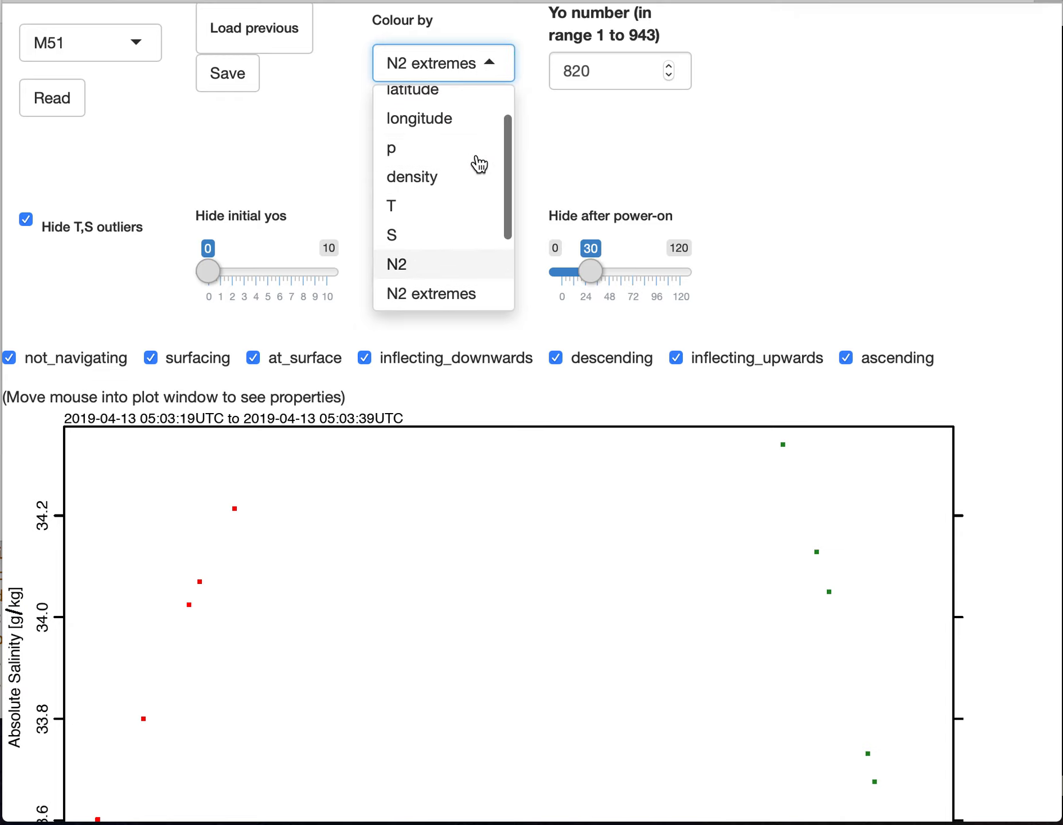
left_click(422, 149)
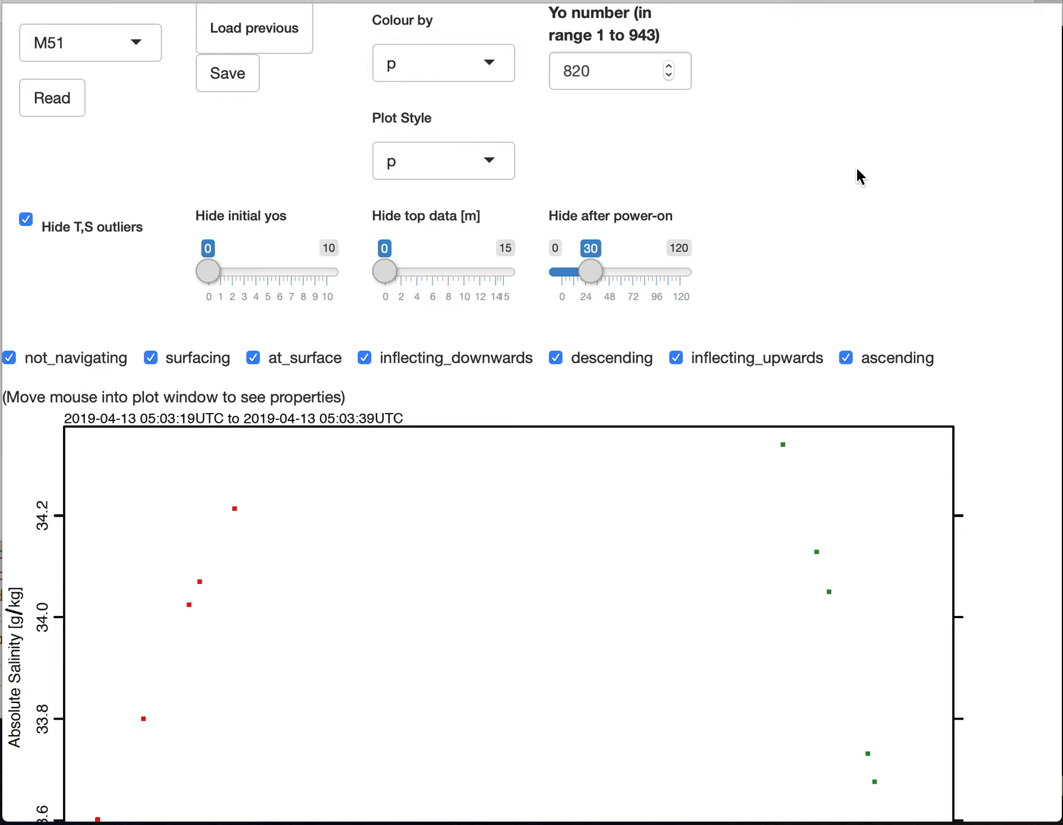
Brush over the isolated salinity spike, from about 33.3 to 34.6 g/kg, to remove its points from the data.
scroll(882, 230, "down", 3)
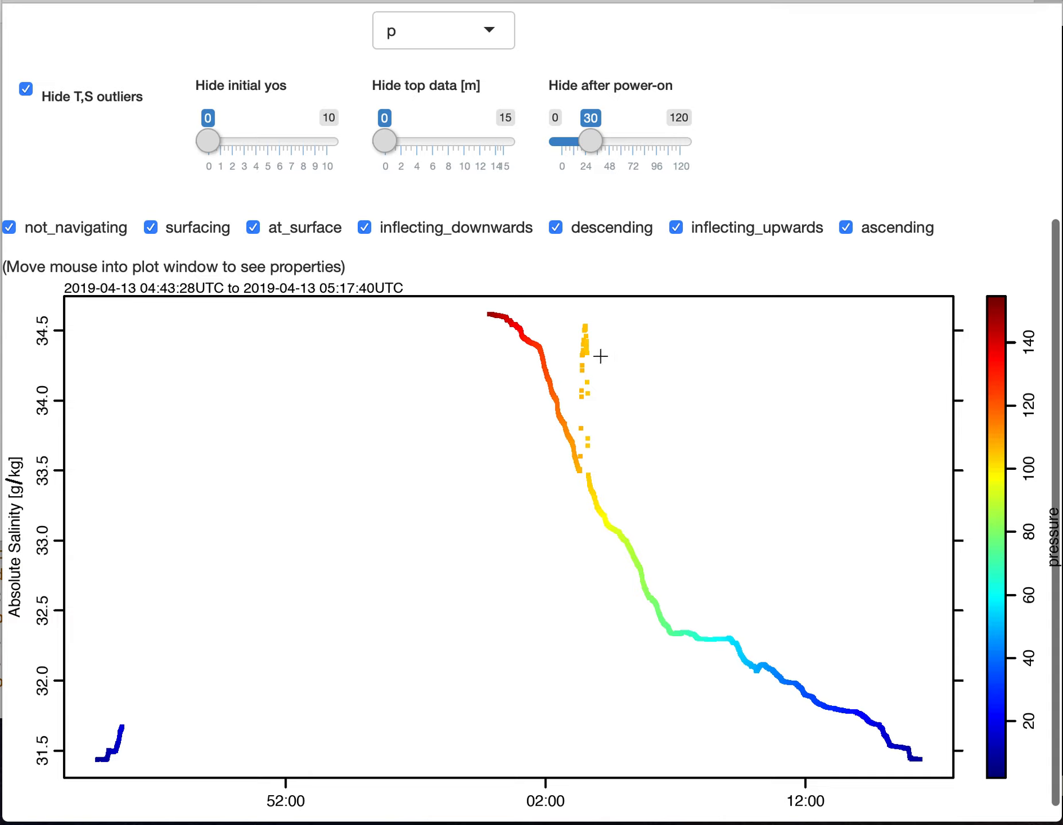
left_click(581, 325)
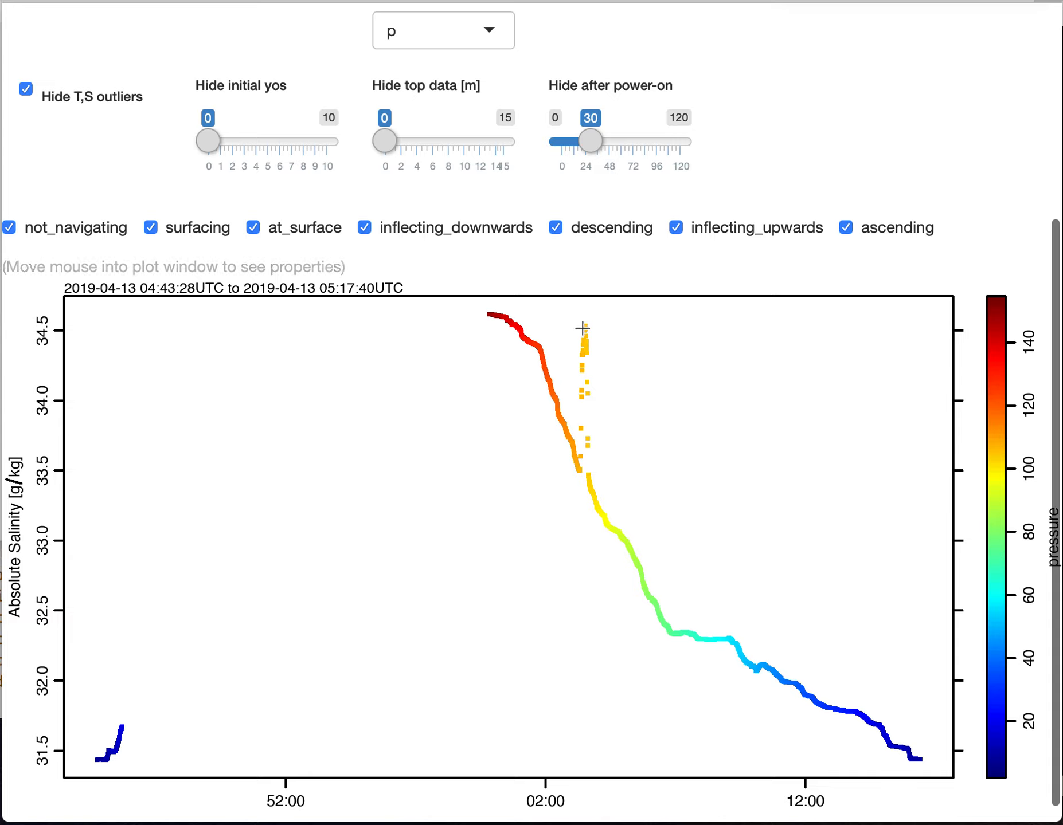
left_click_drag(575, 315, 591, 504)
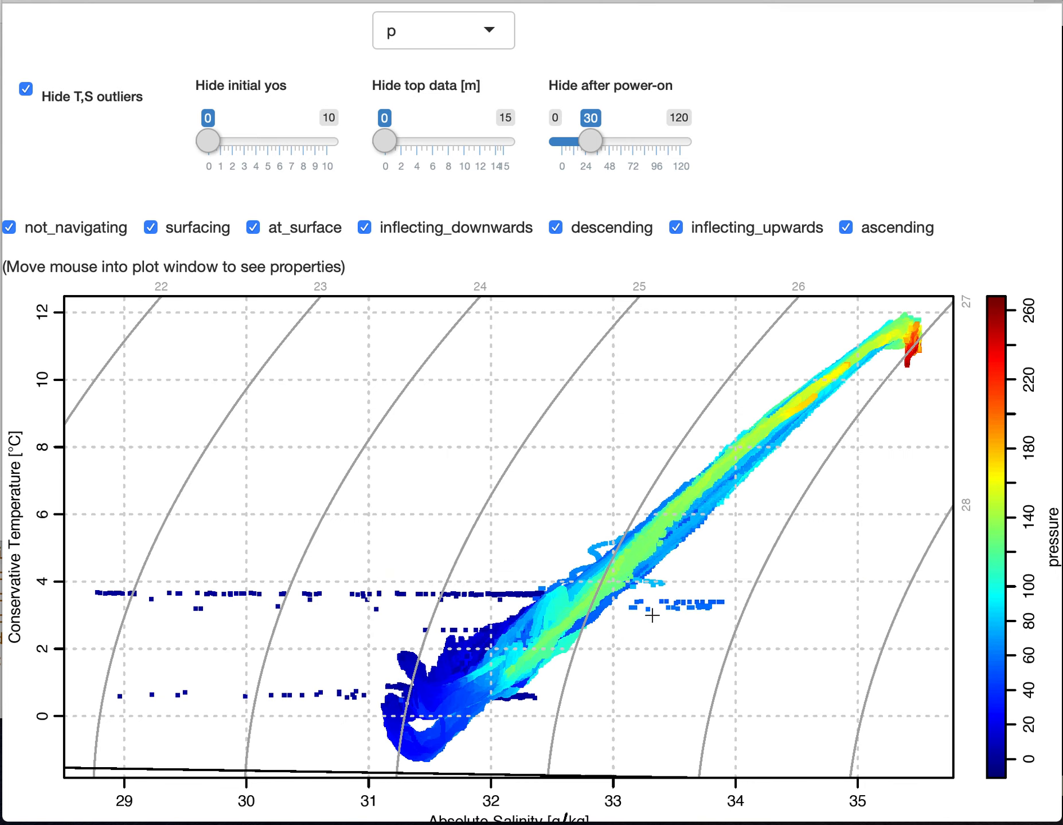
Select yo 711 from the mission's outliers near 3.4 °C and 33.5 g/kg, and focus the temperature-salinity plot on it.
mouse_move(674, 606)
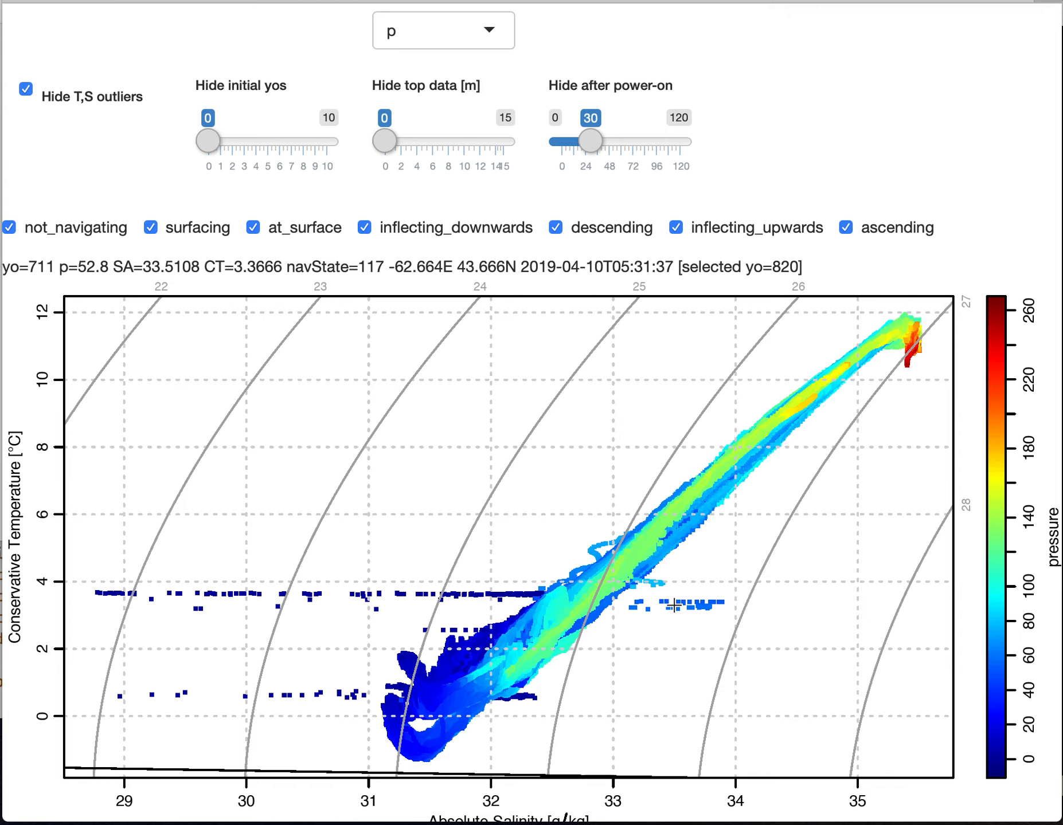
left_click(674, 605)
double_click(674, 605)
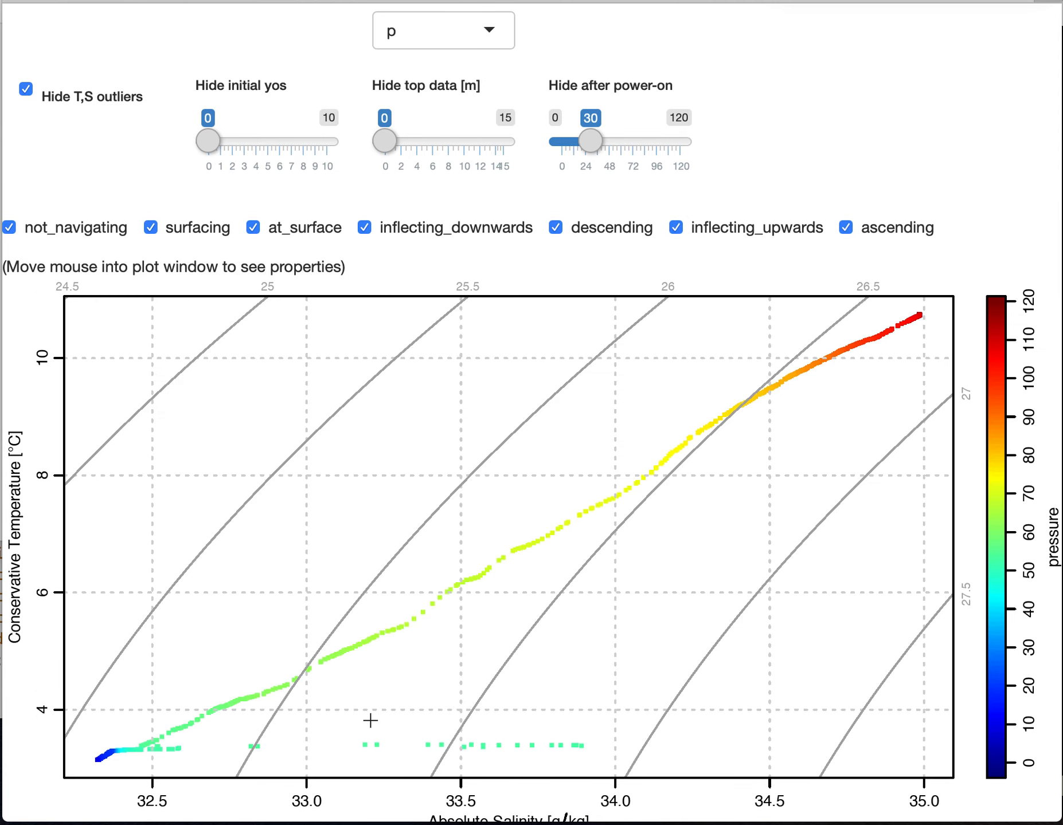
Brush over yo 711's stray points near 3.4 °C, right of the main curve, to remove them, and refocus on the mission.
mouse_move(132, 741)
left_mouse_down()
mouse_move(415, 748)
mouse_move(575, 786)
mouse_move(603, 757)
left_mouse_up()
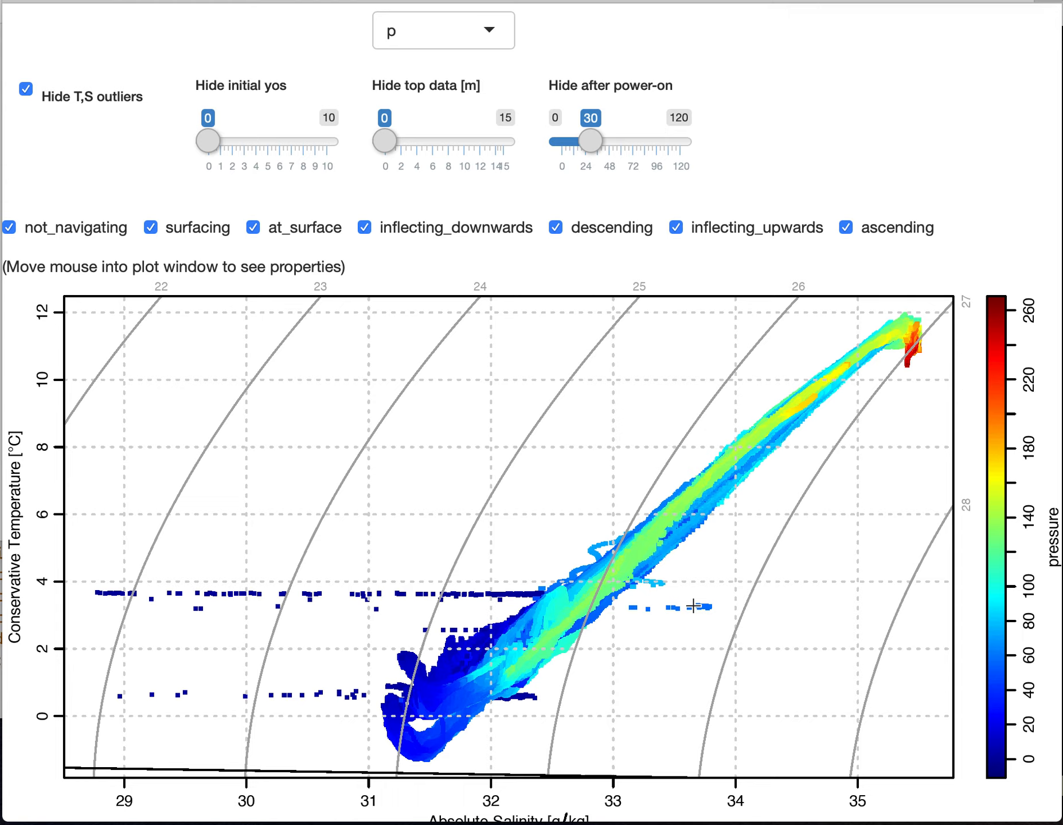
Isolate yo 364 from the mission's outliers near 3.2 °C and 33.6 g/kg, and brush over its stray points to remove them.
mouse_move(693, 606)
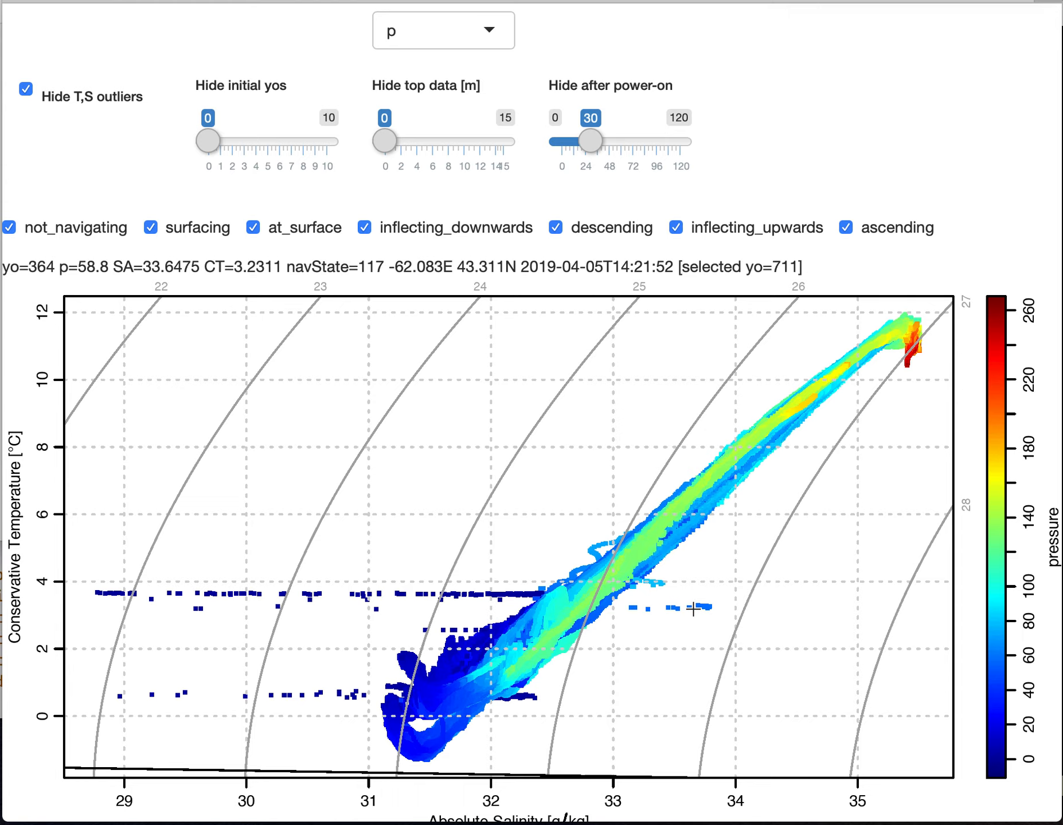
left_click(693, 608)
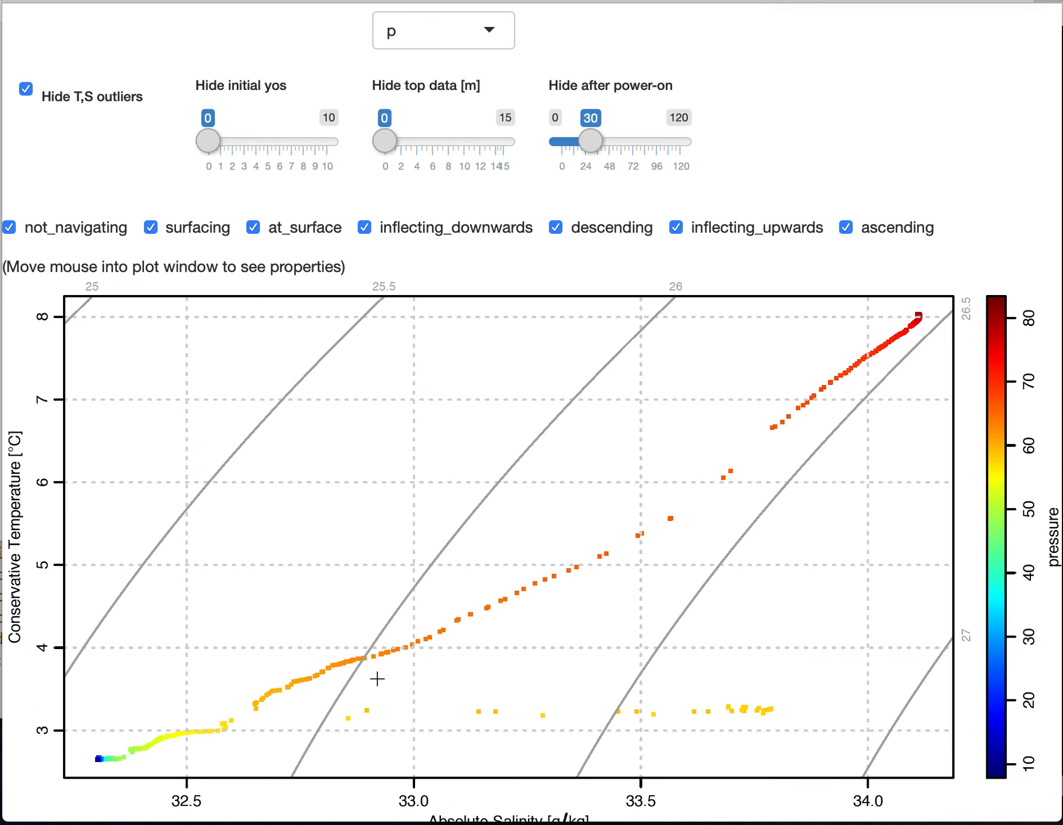
mouse_move(241, 698)
left_mouse_down()
mouse_move(646, 732)
mouse_move(782, 727)
left_mouse_up()
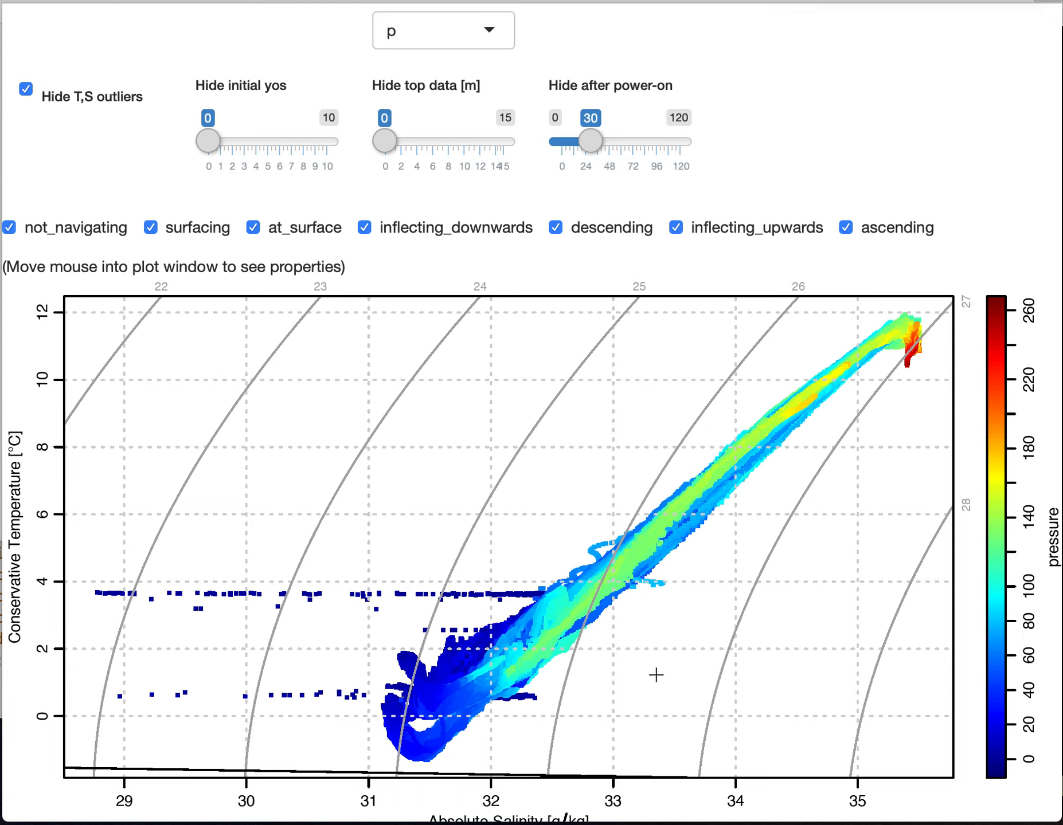
Isolate yo 307 from the mission's outliers near 3.6 °C and 32.1 g/kg, and plot its absolute salinity against time.
mouse_move(507, 596)
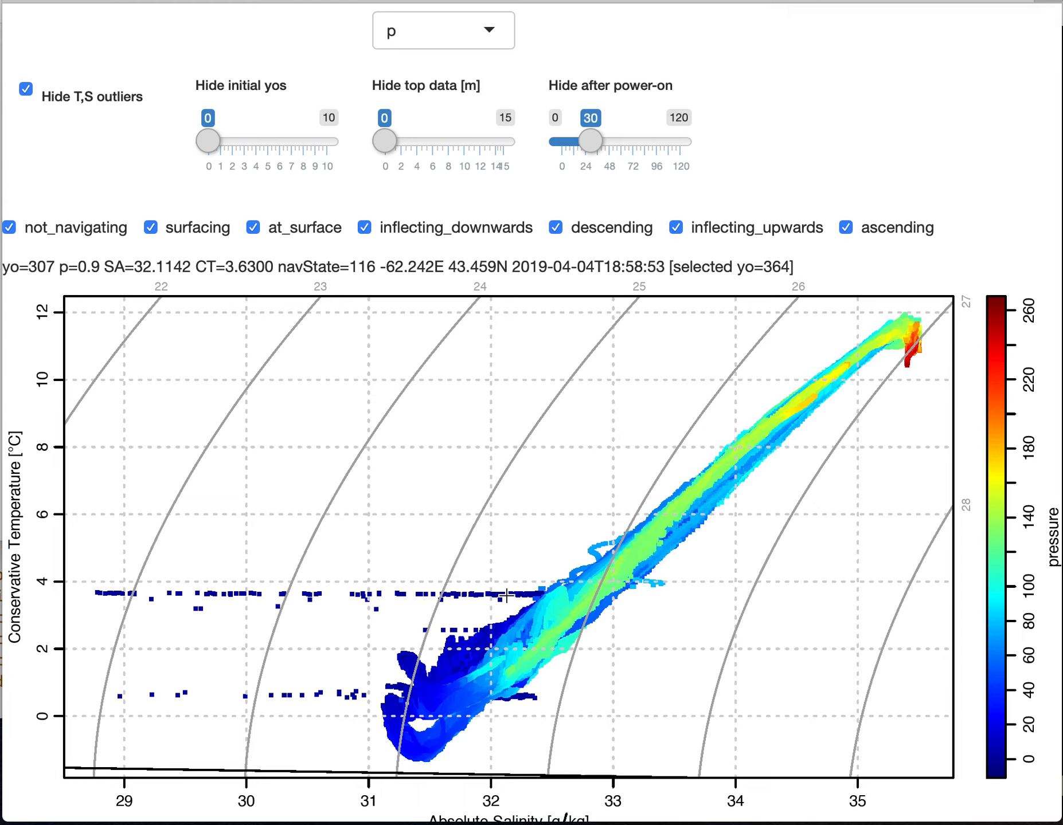
left_click(507, 596)
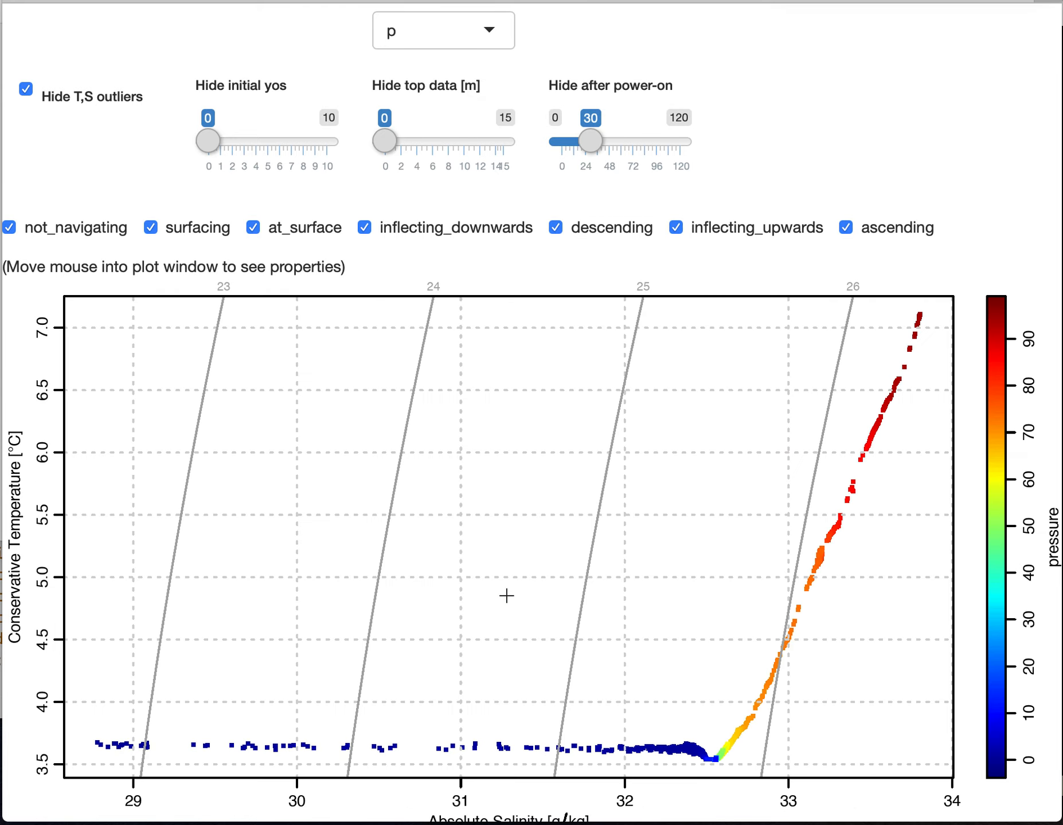
scroll(507, 596, "down", 1)
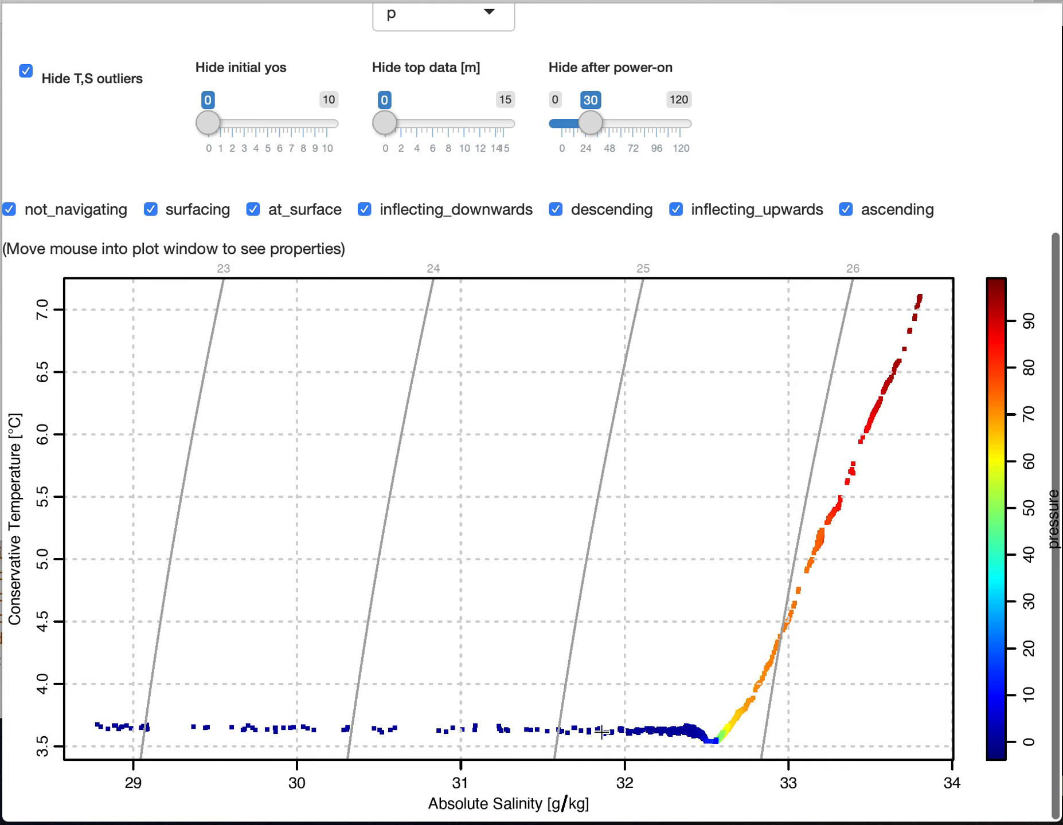
mouse_move(620, 753)
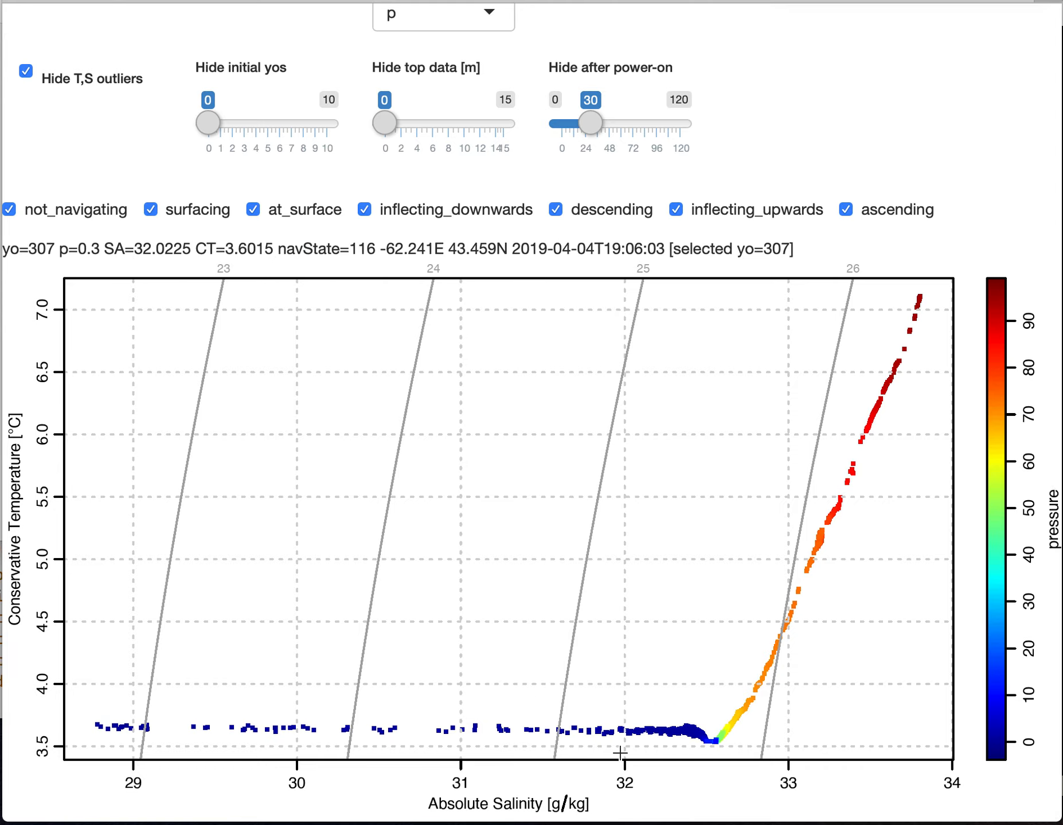
key("n")
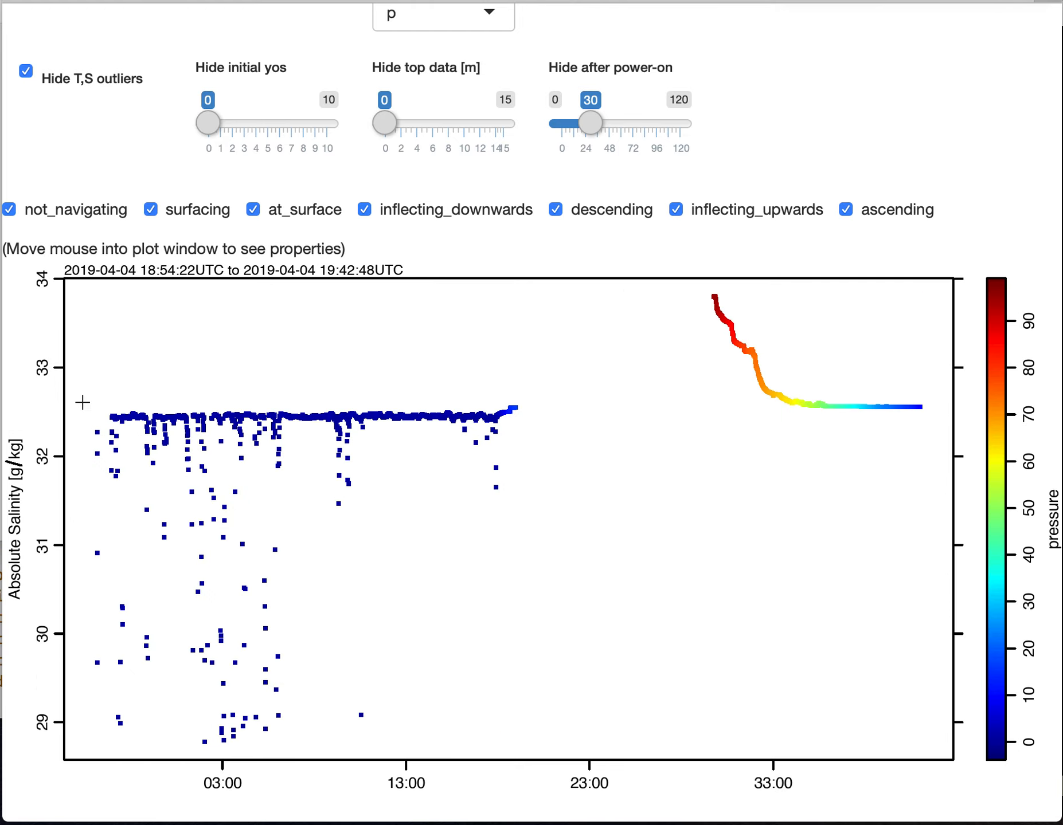
Brush over yo 307's near-surface points below about 32.4 g/kg to remove the low-salinity scatter.
mouse_move(705, 298)
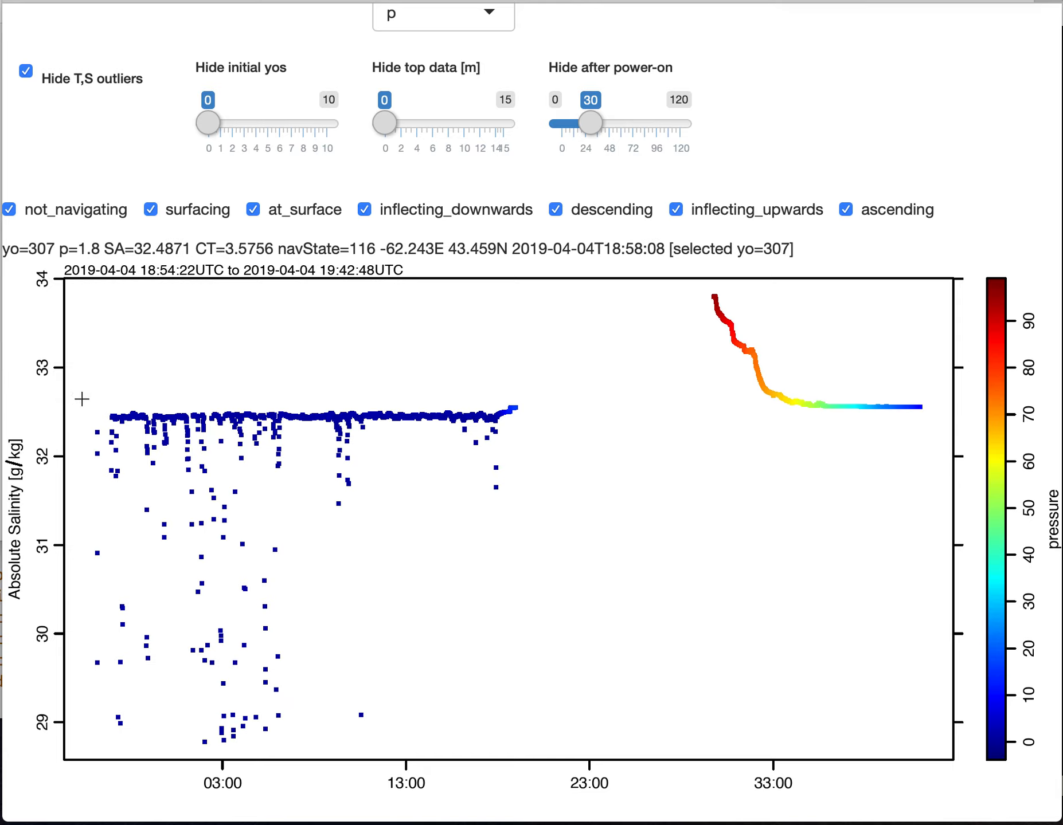
left_click(83, 419)
mouse_move(84, 419)
left_mouse_down()
mouse_move(541, 629)
mouse_move(549, 759)
left_mouse_up()
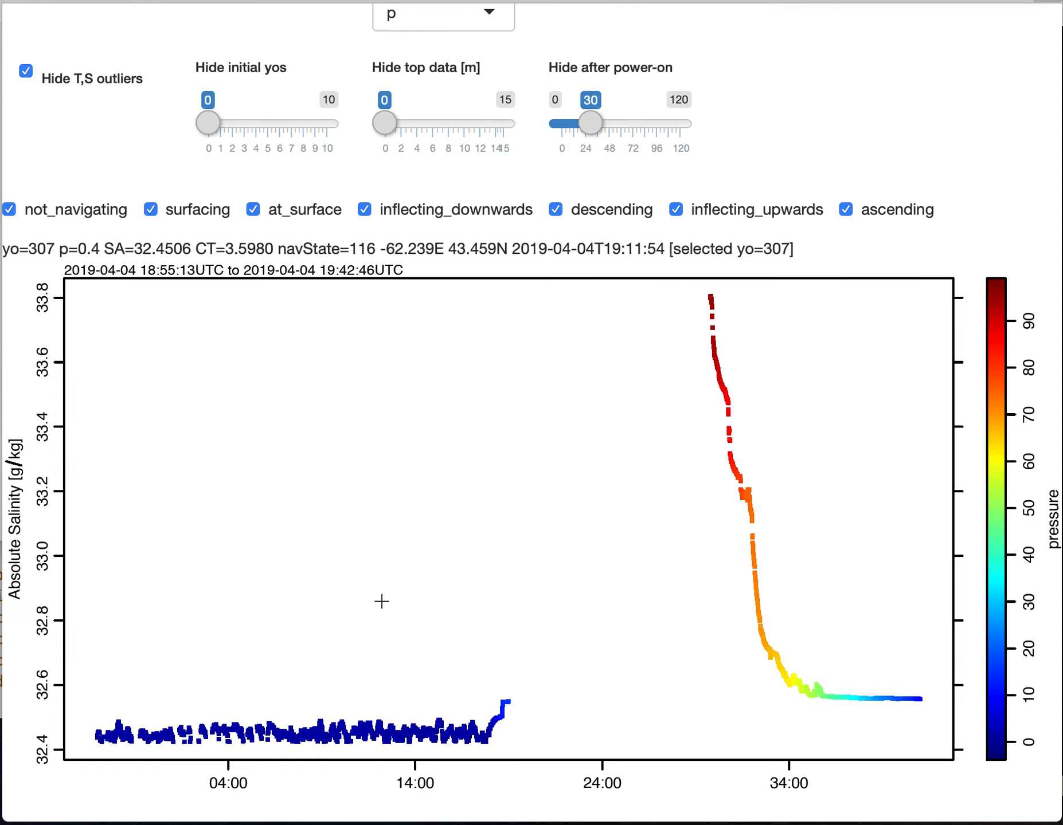
Return to the temperature-salinity plot of the whole mission and set the number of hidden initial yos to 1.
scroll(382, 601, "up", 5)
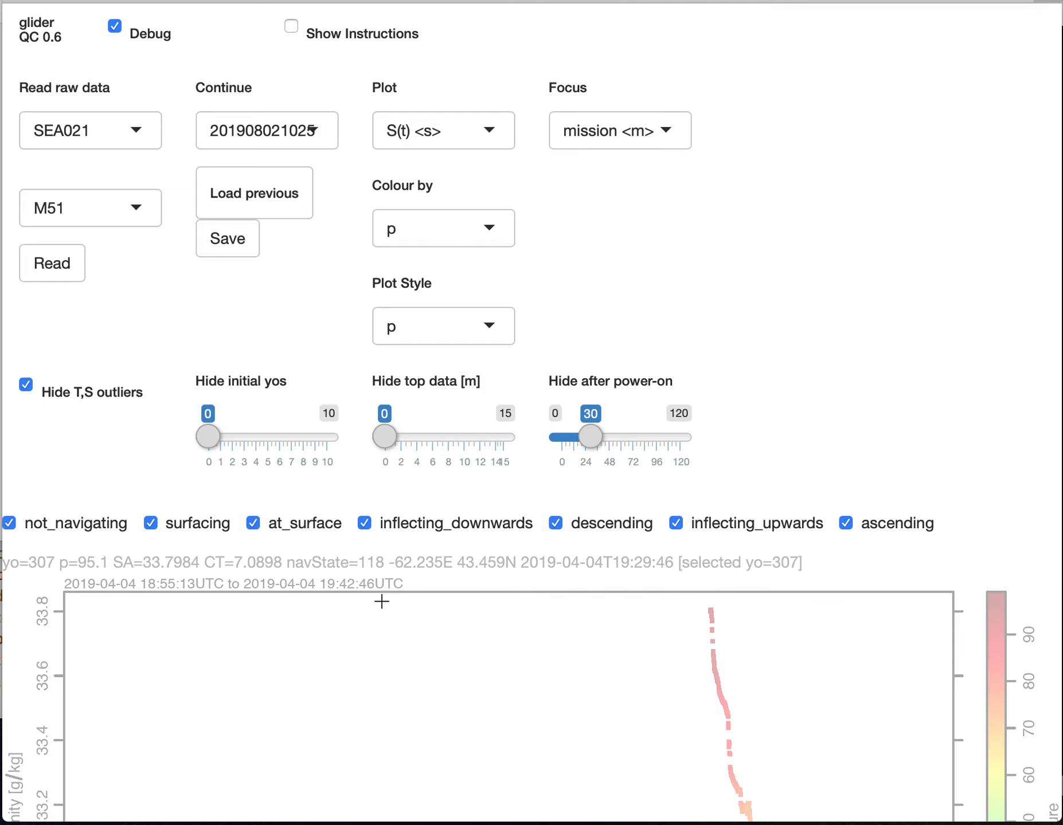
key("t")
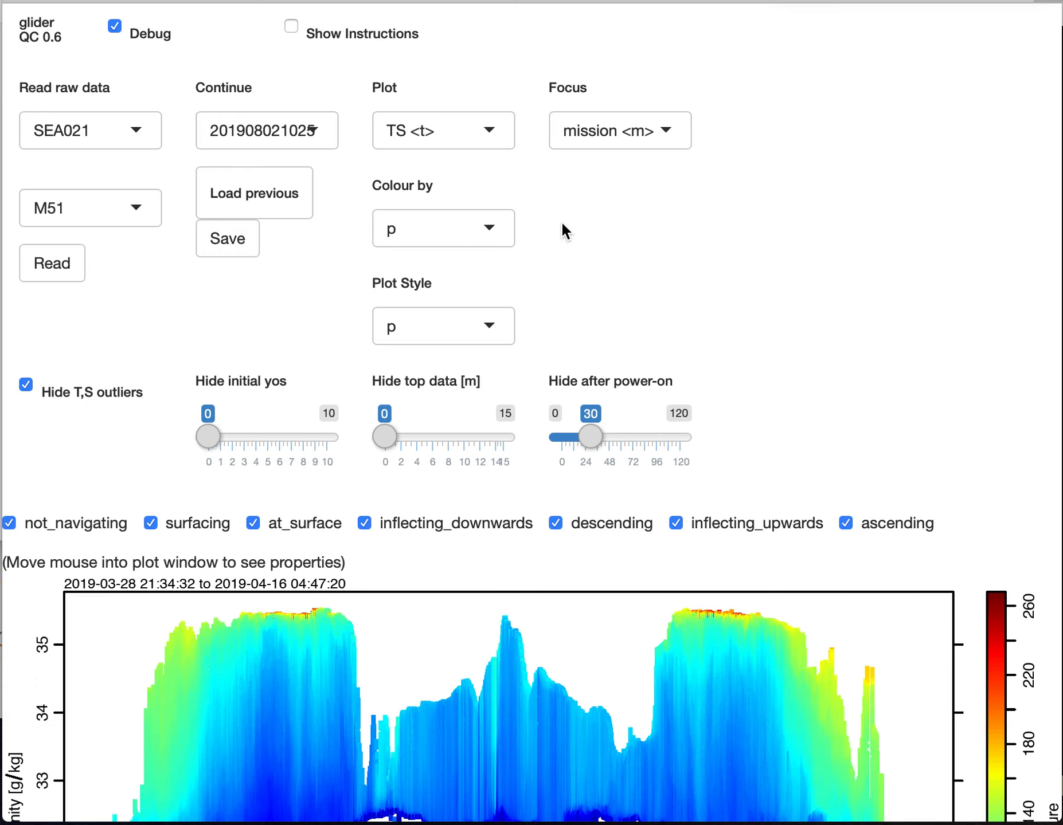
scroll(562, 228, "down", 5)
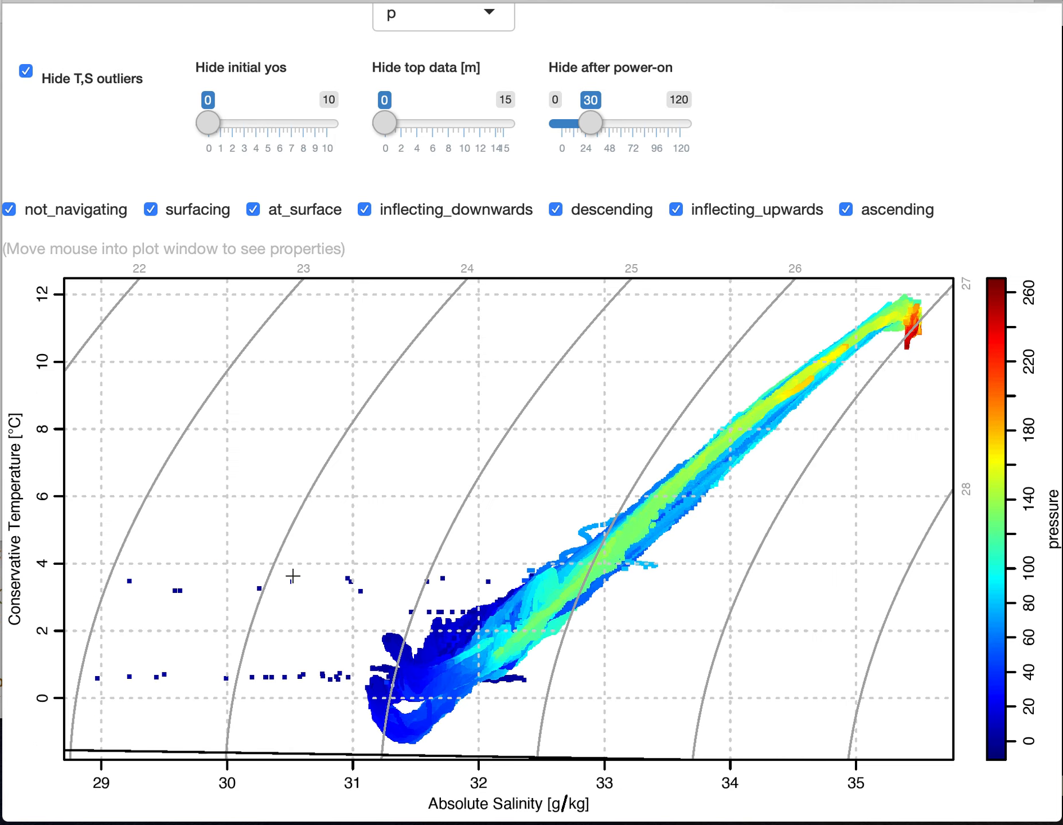
mouse_move(291, 582)
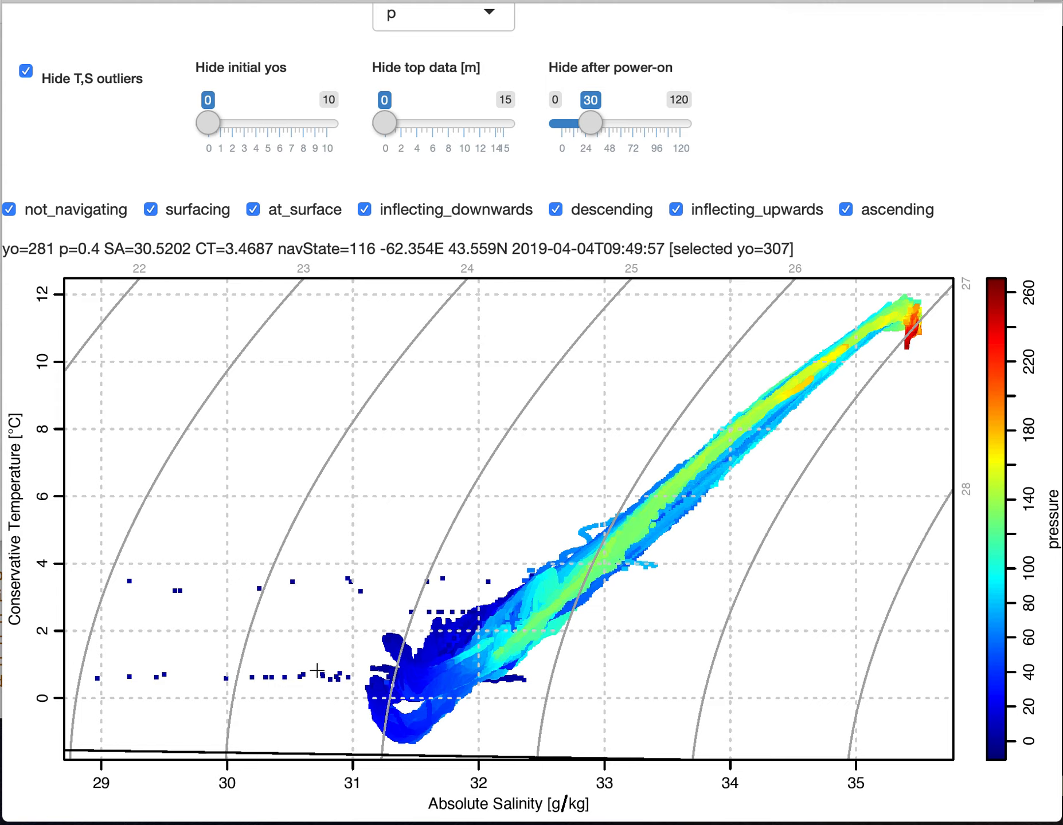
mouse_move(317, 678)
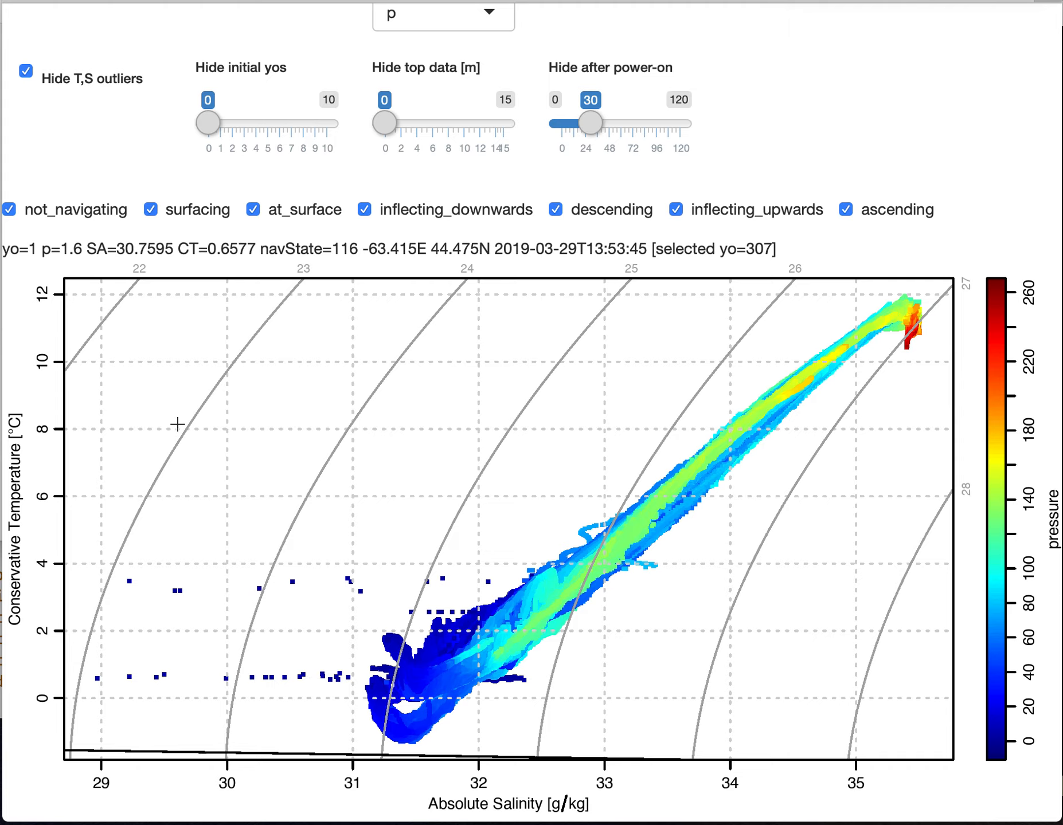
left_click_drag(211, 123, 219, 123)
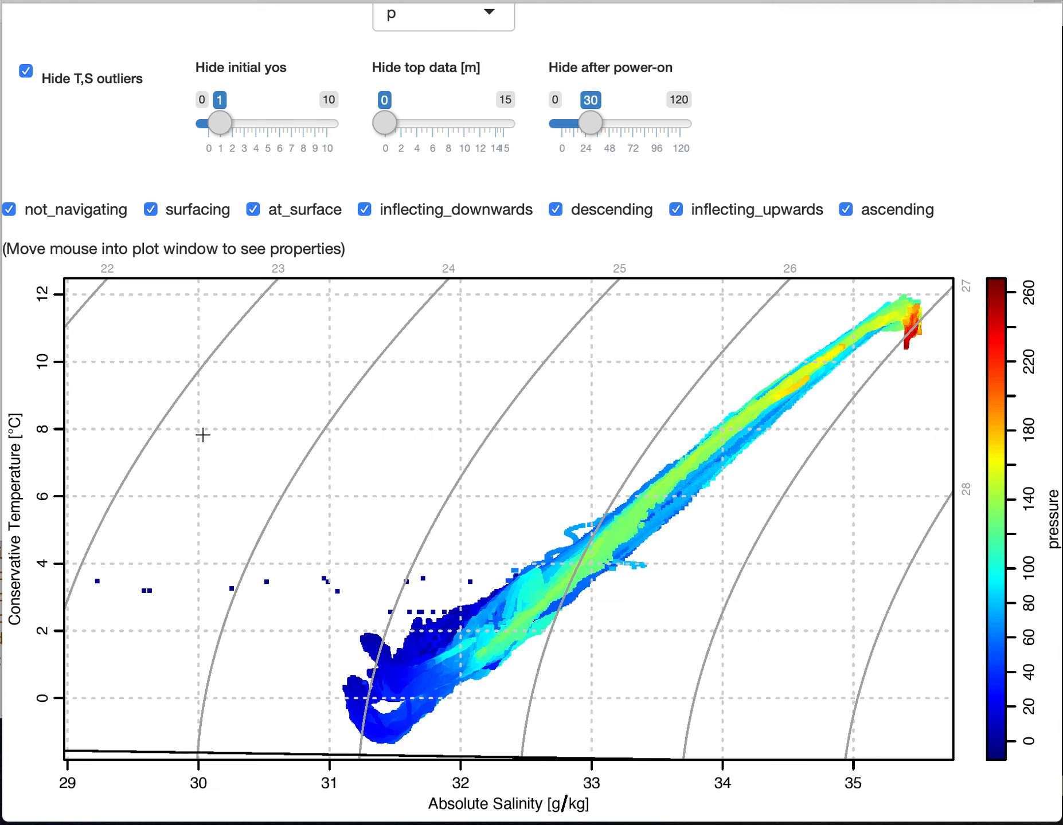
Focus on yo 233 from the outliers near 3.3 °C and 30.3 g/kg, and reset the hidden initial yos to 0.
mouse_move(230, 592)
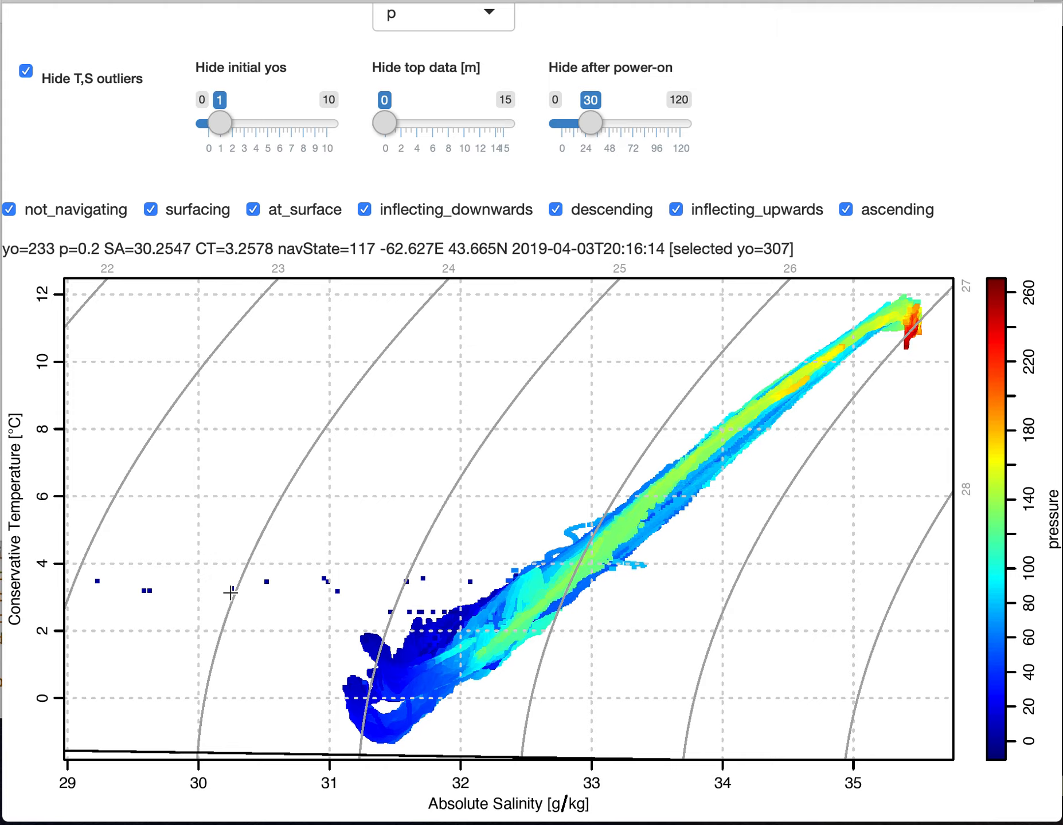
left_click(230, 593)
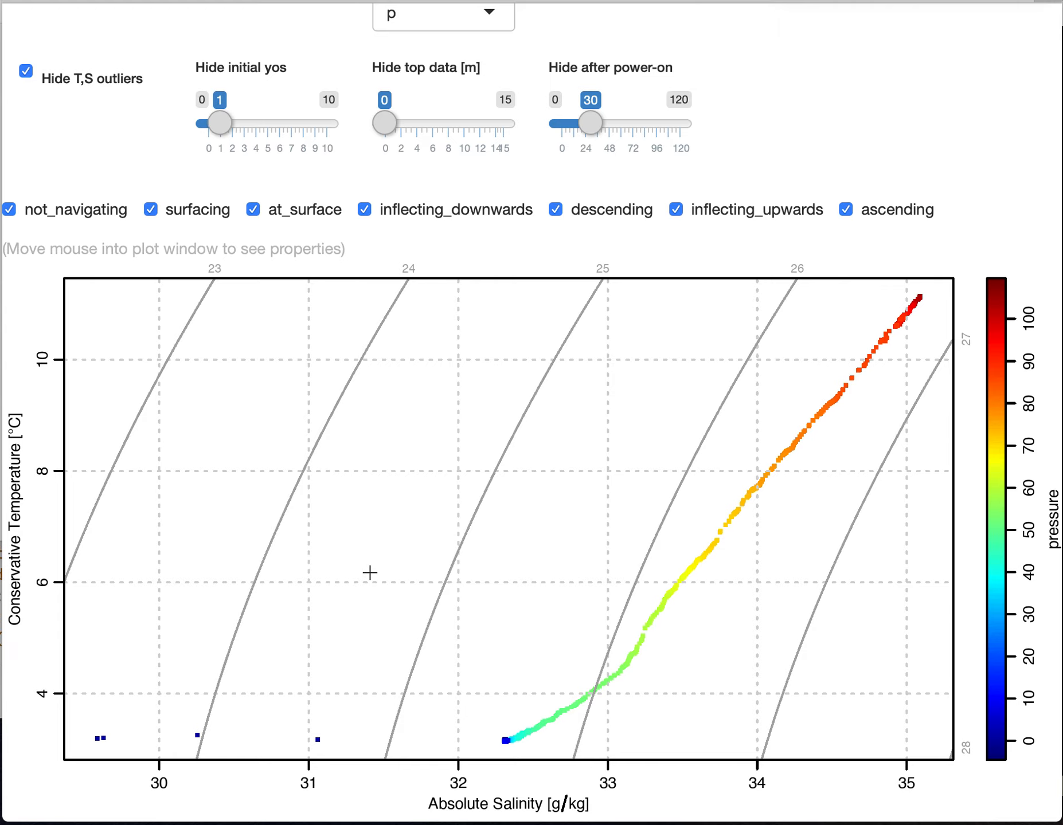
key("Left")
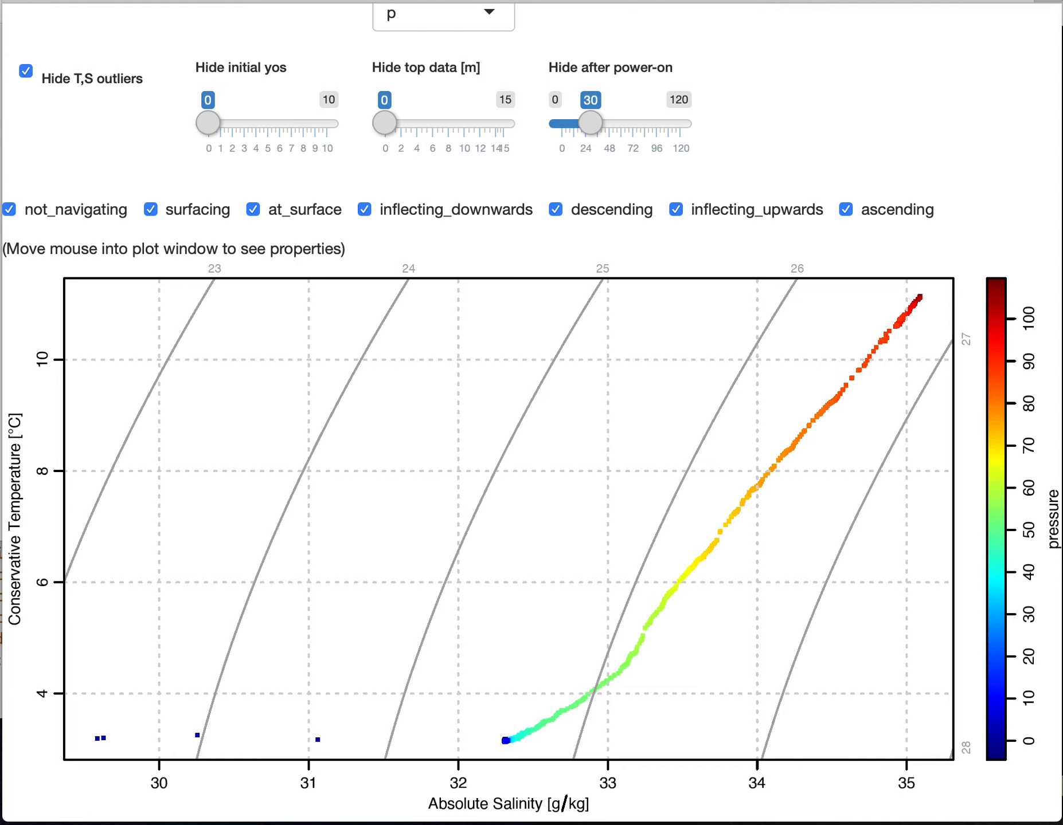
Switch yo 233 from the temperature-salinity plot to the plot of absolute salinity against time.
scroll(433, 441, "up", 5)
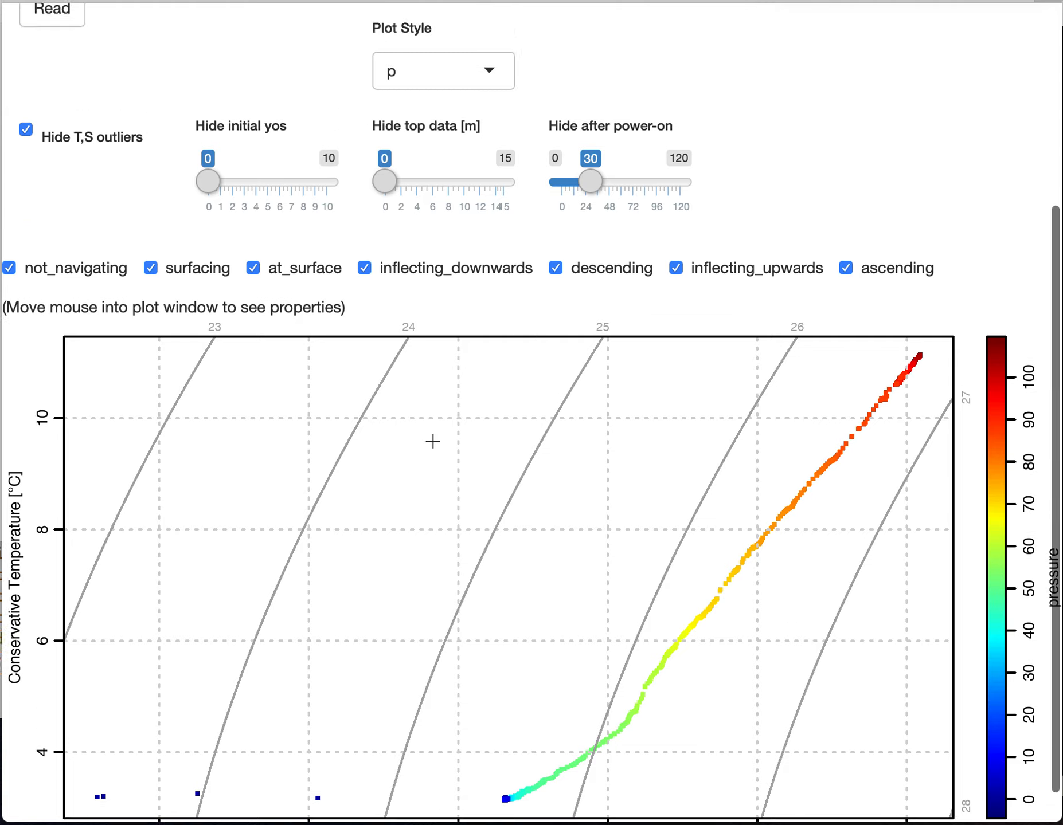
scroll(433, 441, "down", 5)
mouse_move(432, 441)
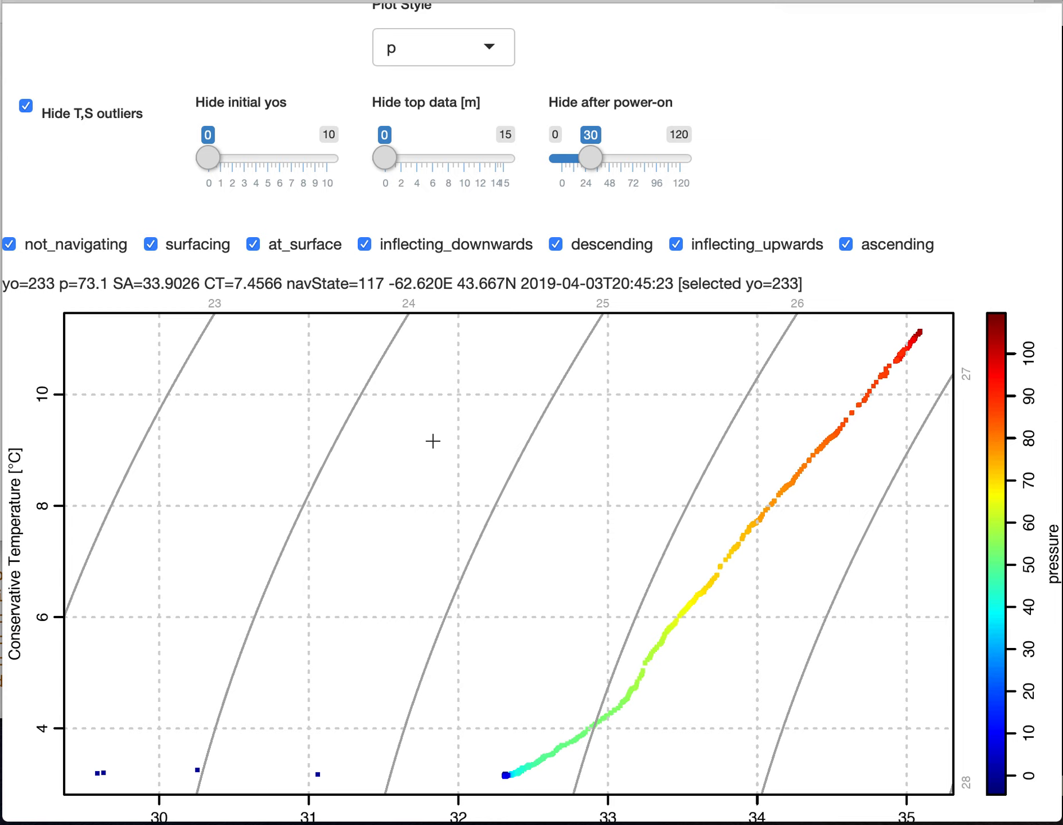
scroll(433, 441, "down", 1)
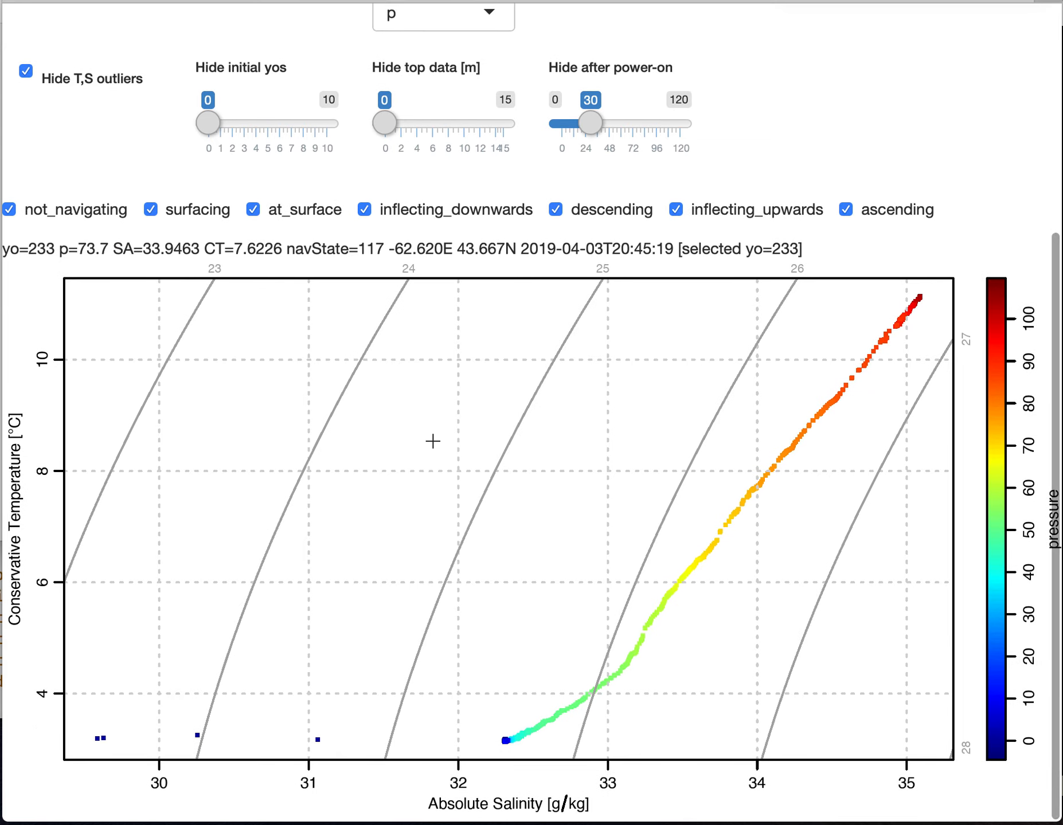
scroll(432, 442, "up", 6)
scroll(433, 442, "down", 1)
left_click(440, 129)
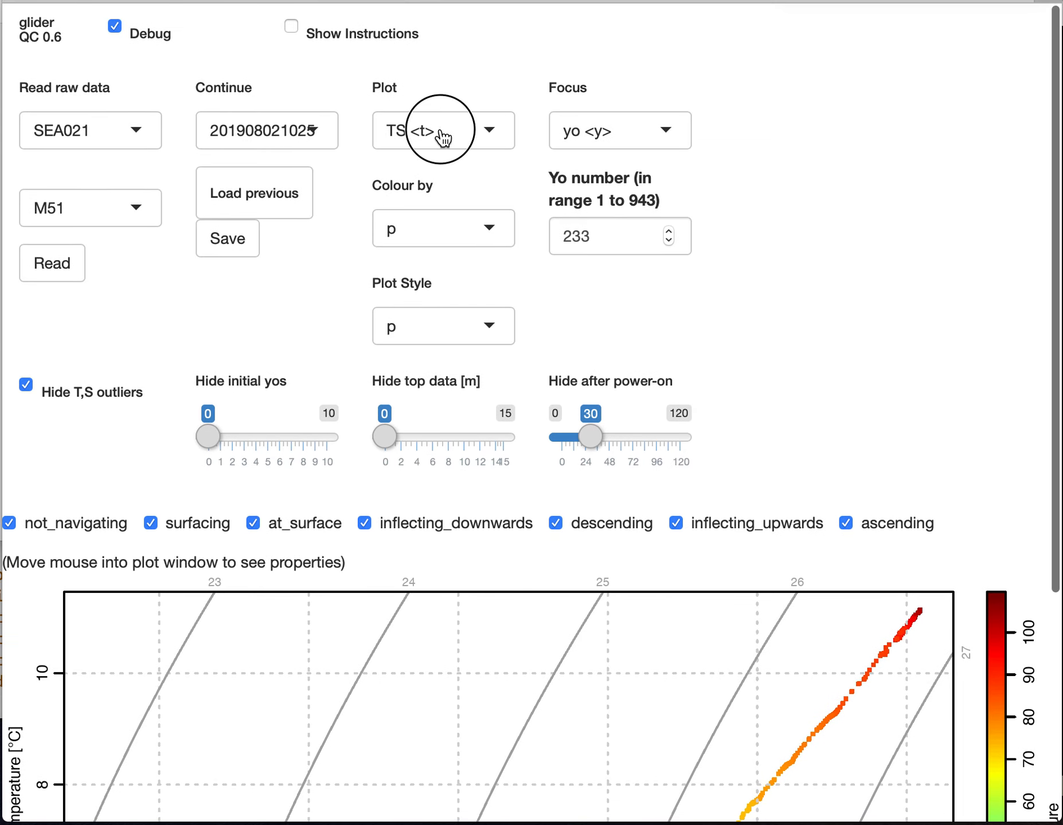
left_click(439, 262)
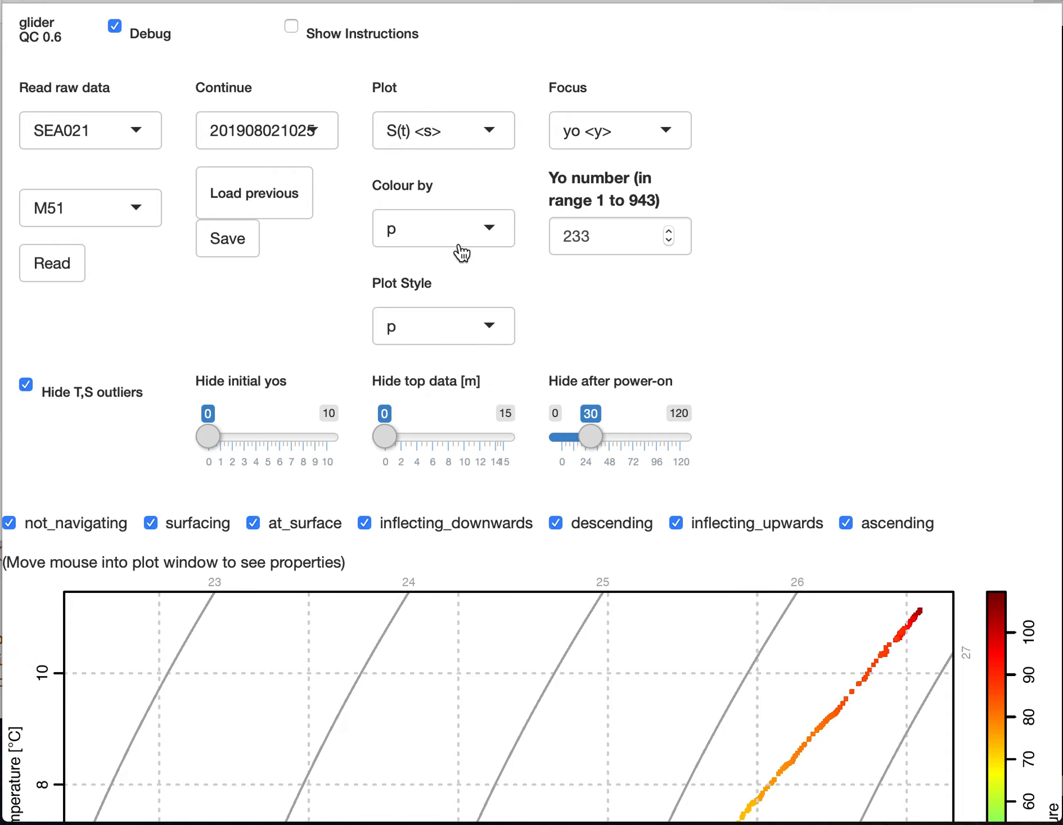
scroll(861, 338, "down", 3)
scroll(864, 344, "down", 4)
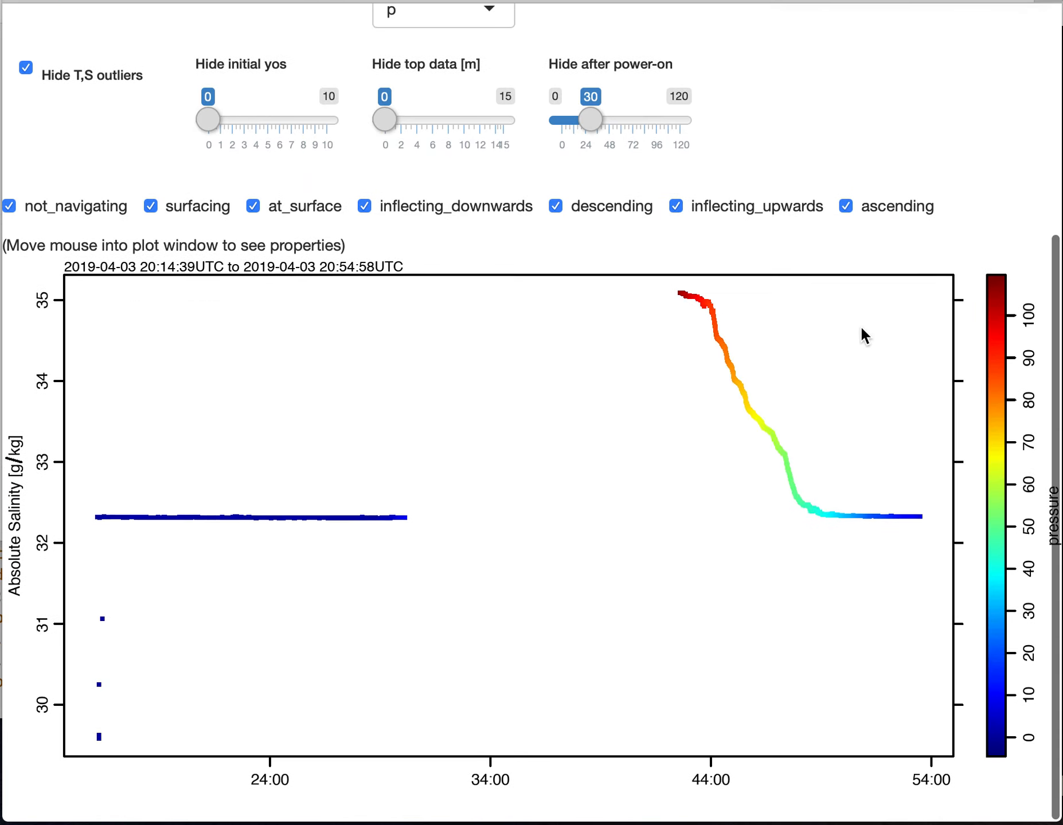
Brush over yo 233's isolated early points below about 31.7 g/kg to remove them from the data.
mouse_move(141, 621)
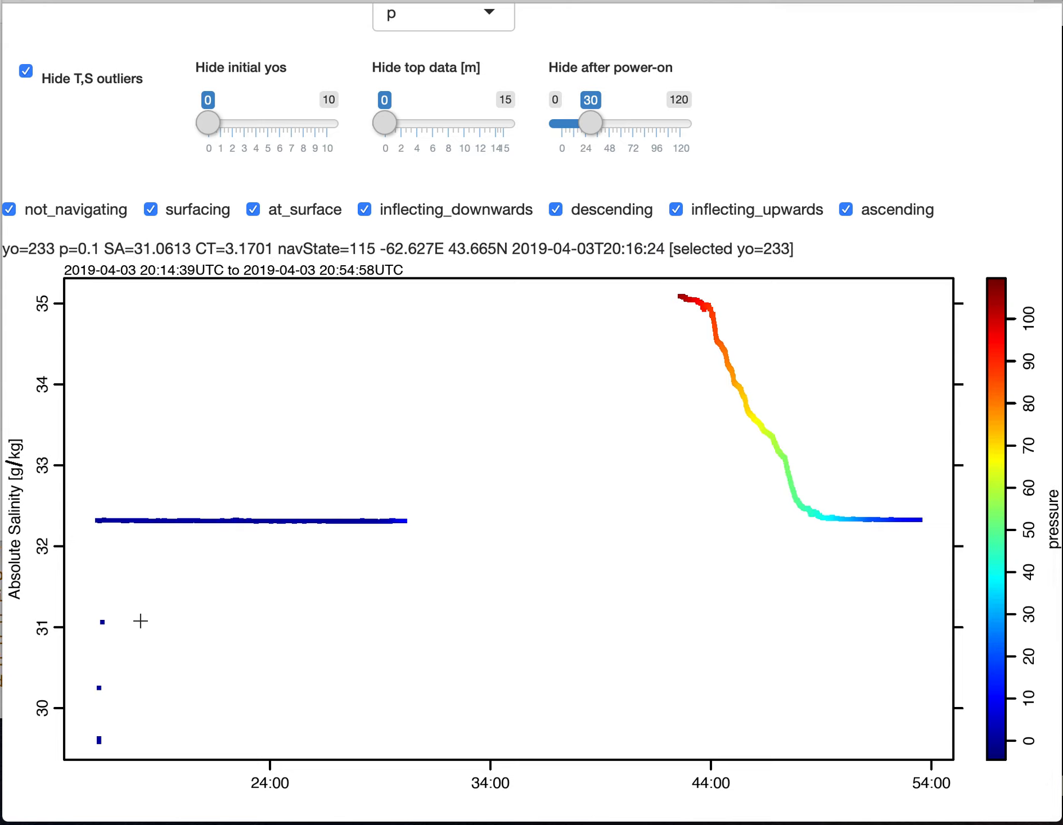
mouse_move(72, 569)
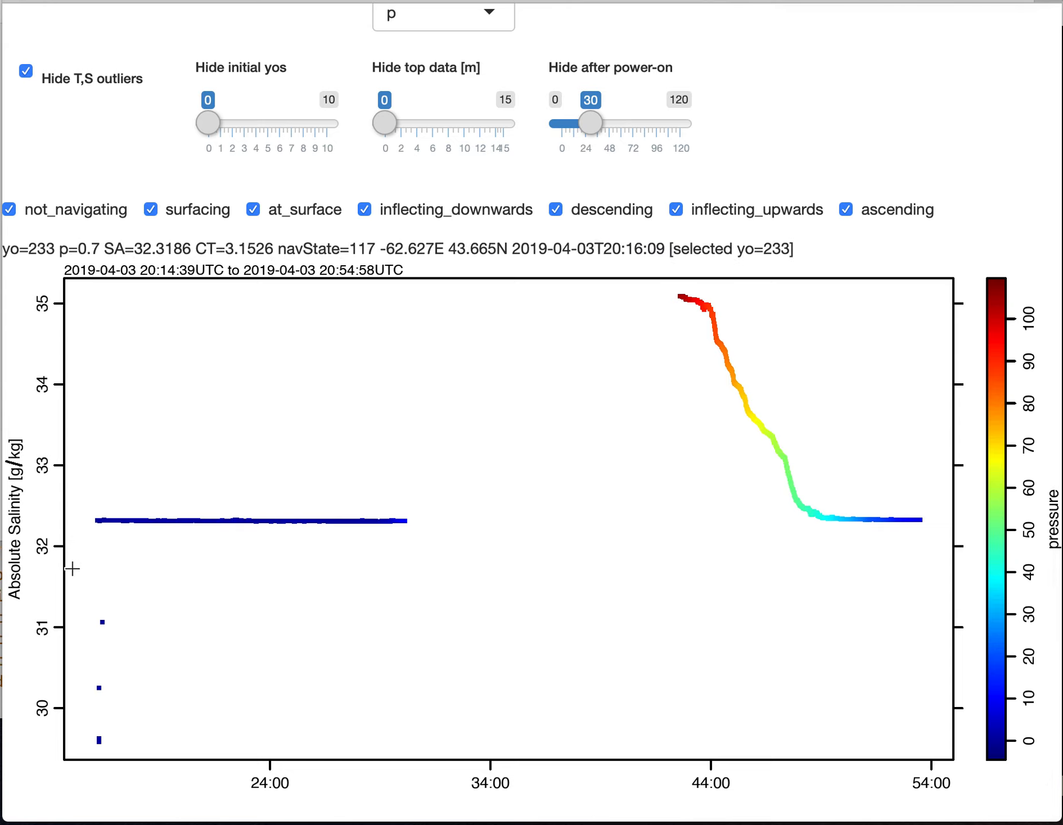
left_click_drag(72, 569, 160, 761)
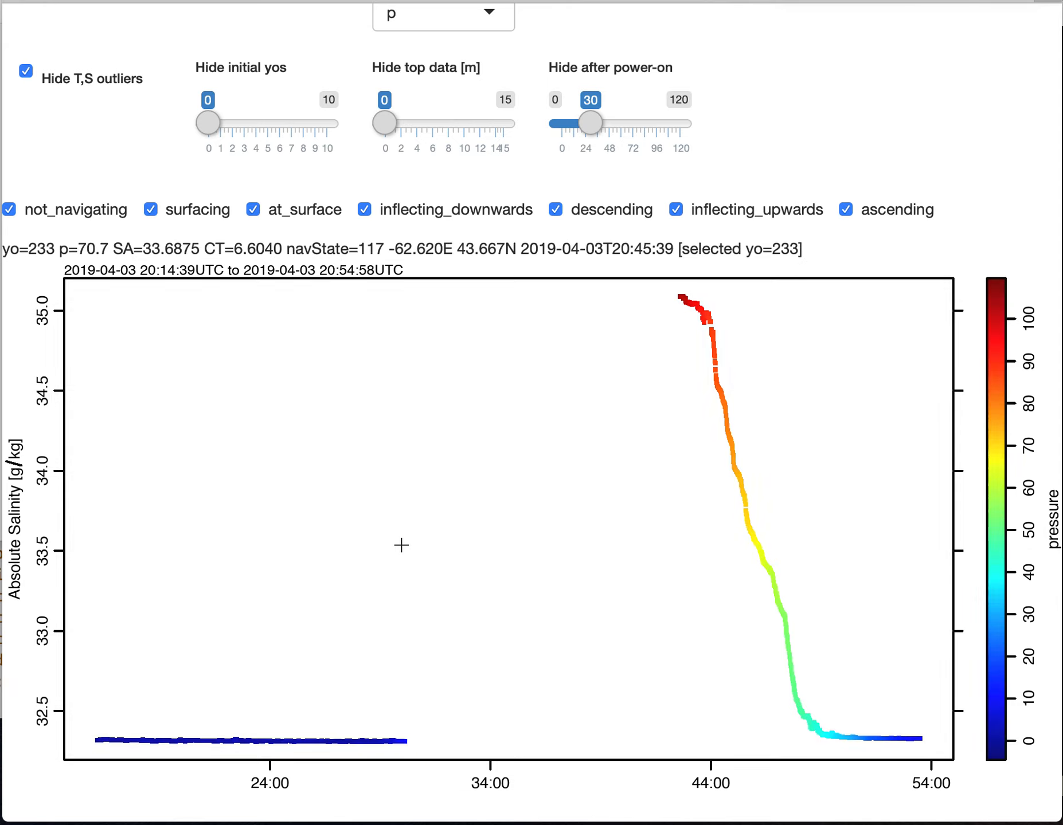
Restore the temperature-salinity plot with mission focus, and hide 1 initial yo to filter out its outliers.
key("n")
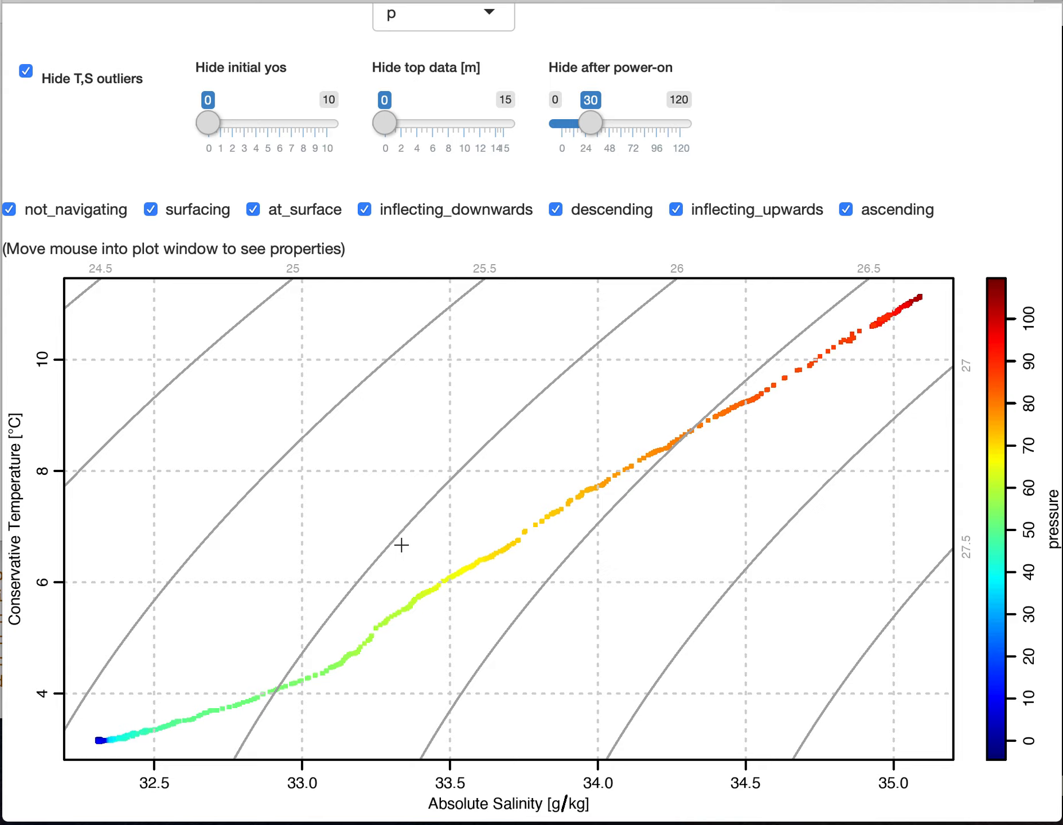
key("n")
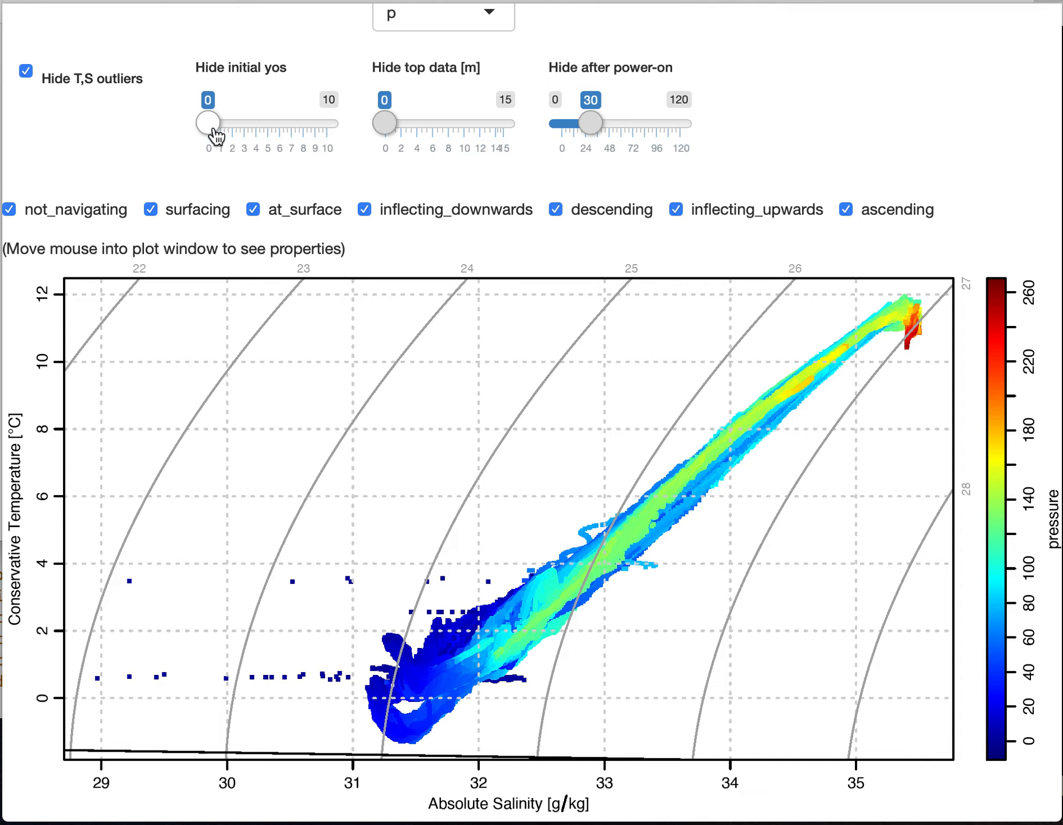
left_click_drag(213, 130, 220, 131)
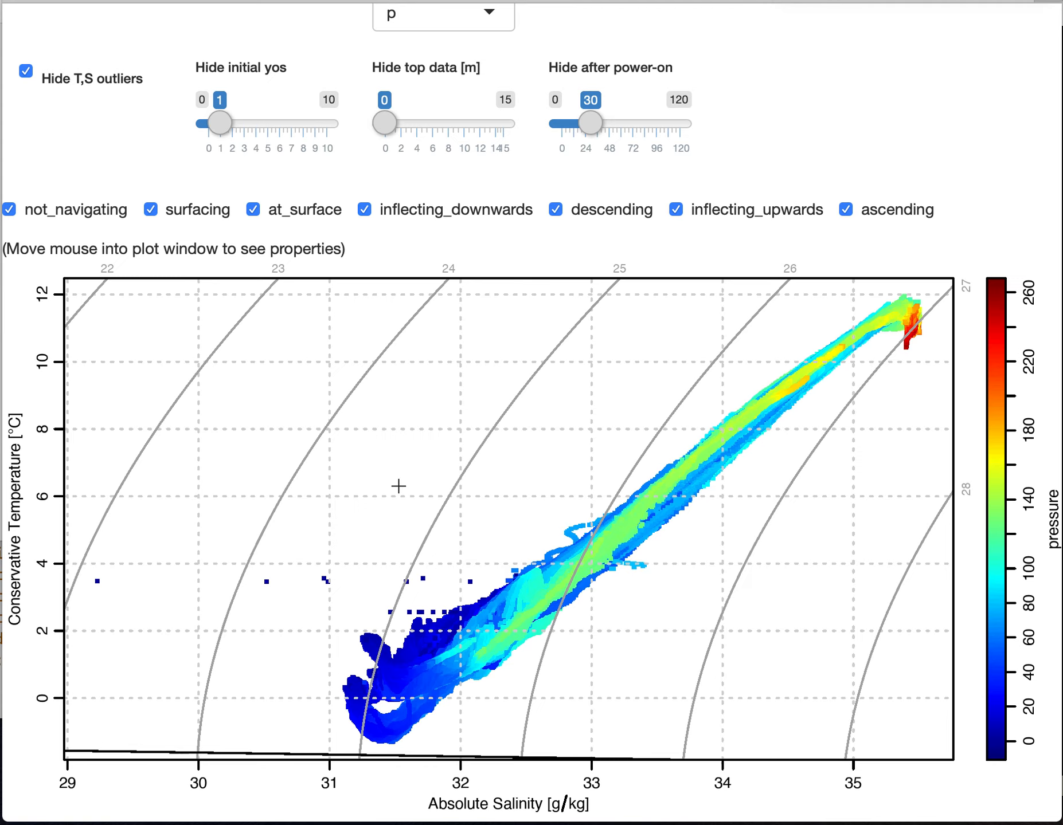
Focus on yo 281 from the outliers near 3.5 °C and 30.5 g/kg, and set the hidden initial yos back to 0.
mouse_move(265, 581)
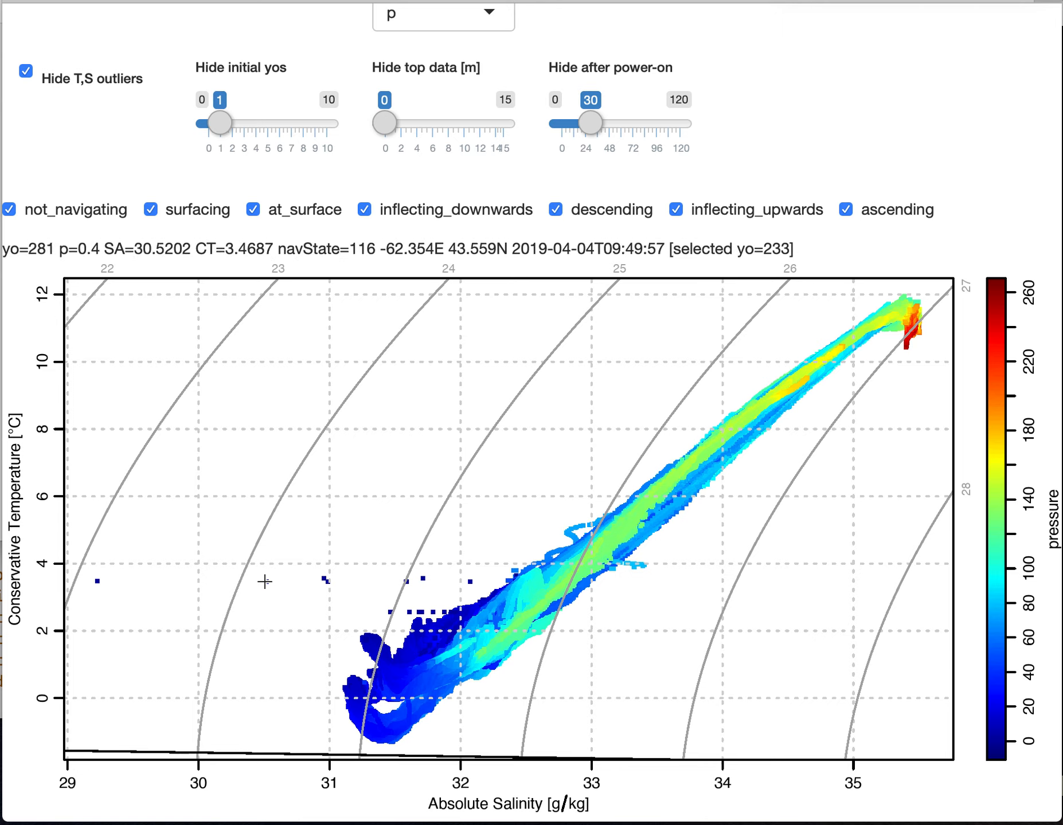
left_click(265, 581)
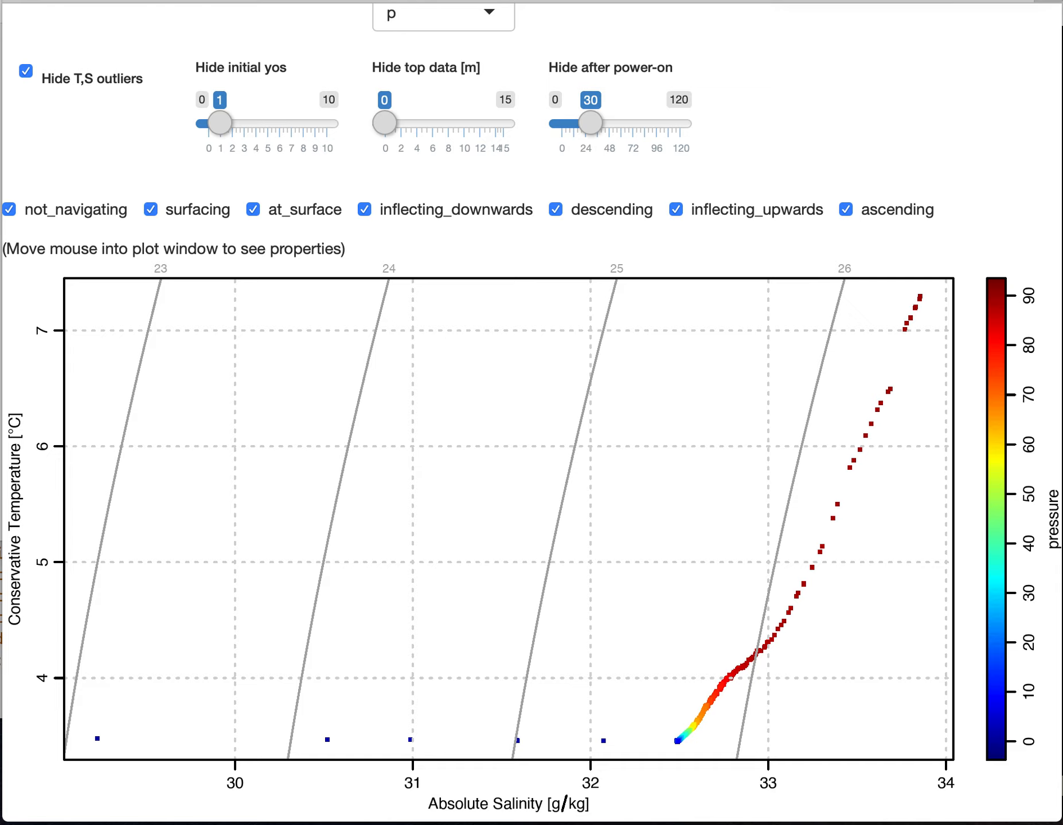
left_click_drag(220, 122, 208, 122)
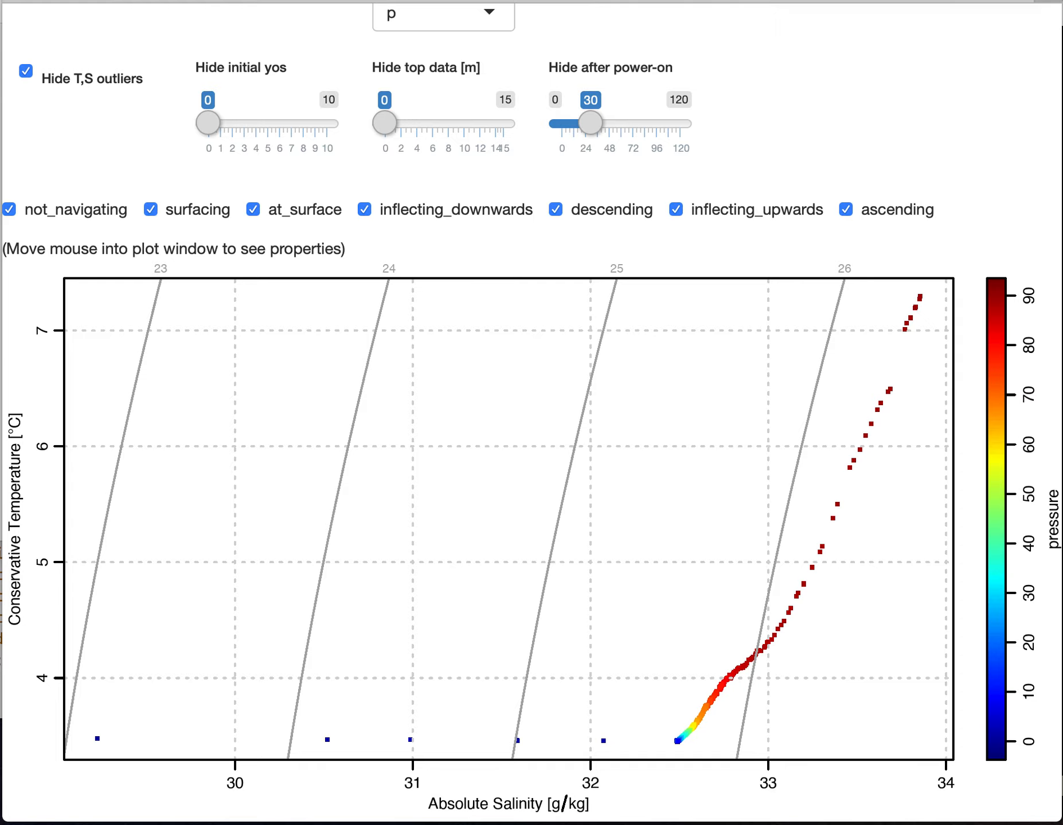
Plot yo 281's absolute salinity against time and brush over its isolated points below about 32.2 g/kg to remove them.
scroll(319, 558, "up", 5)
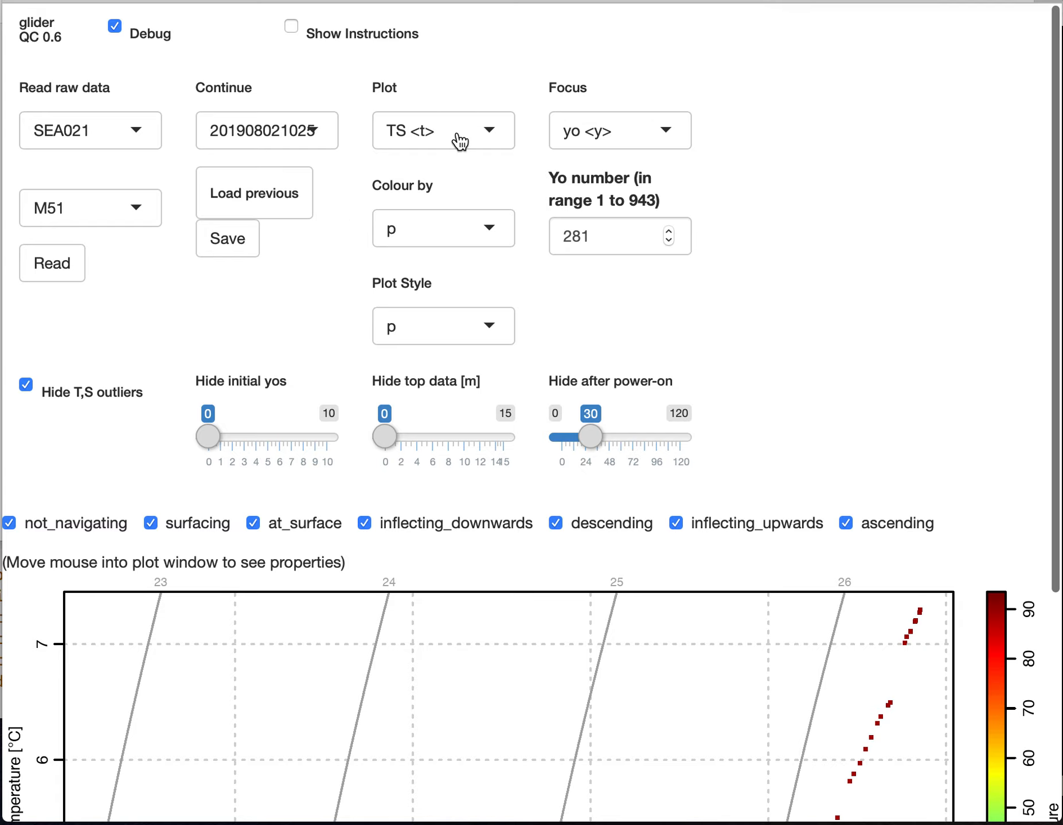
left_click(458, 138)
left_click(441, 265)
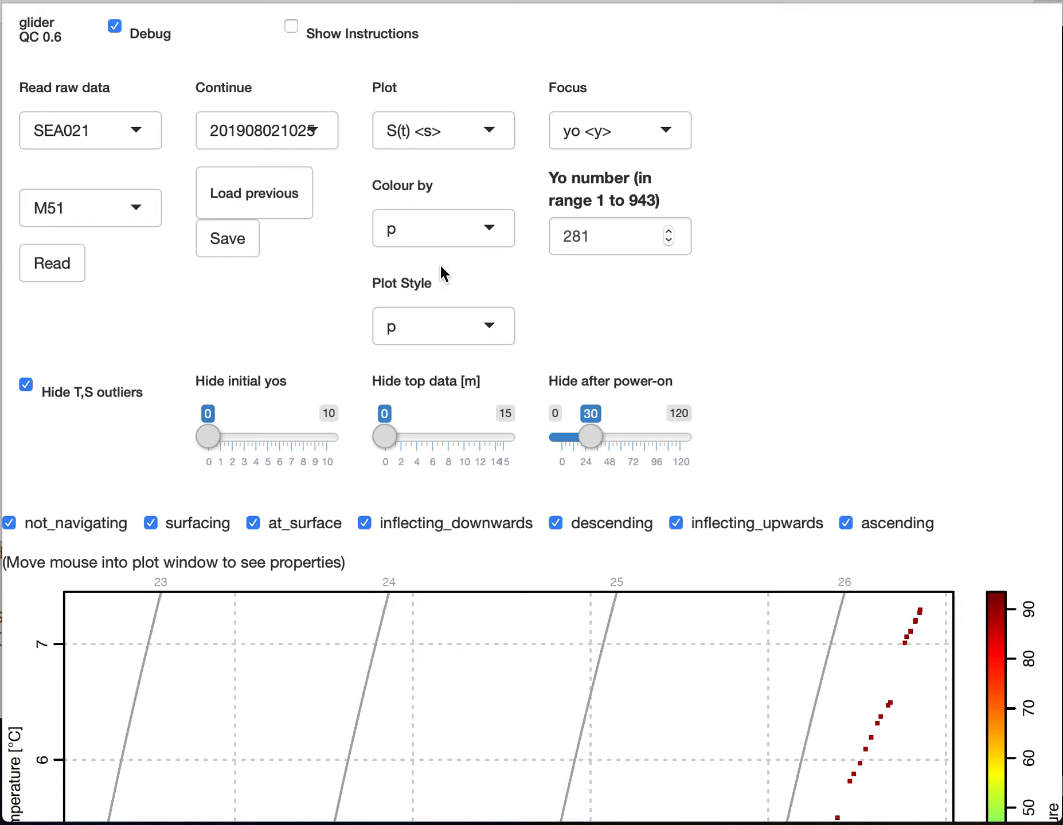
scroll(865, 351, "down", 5)
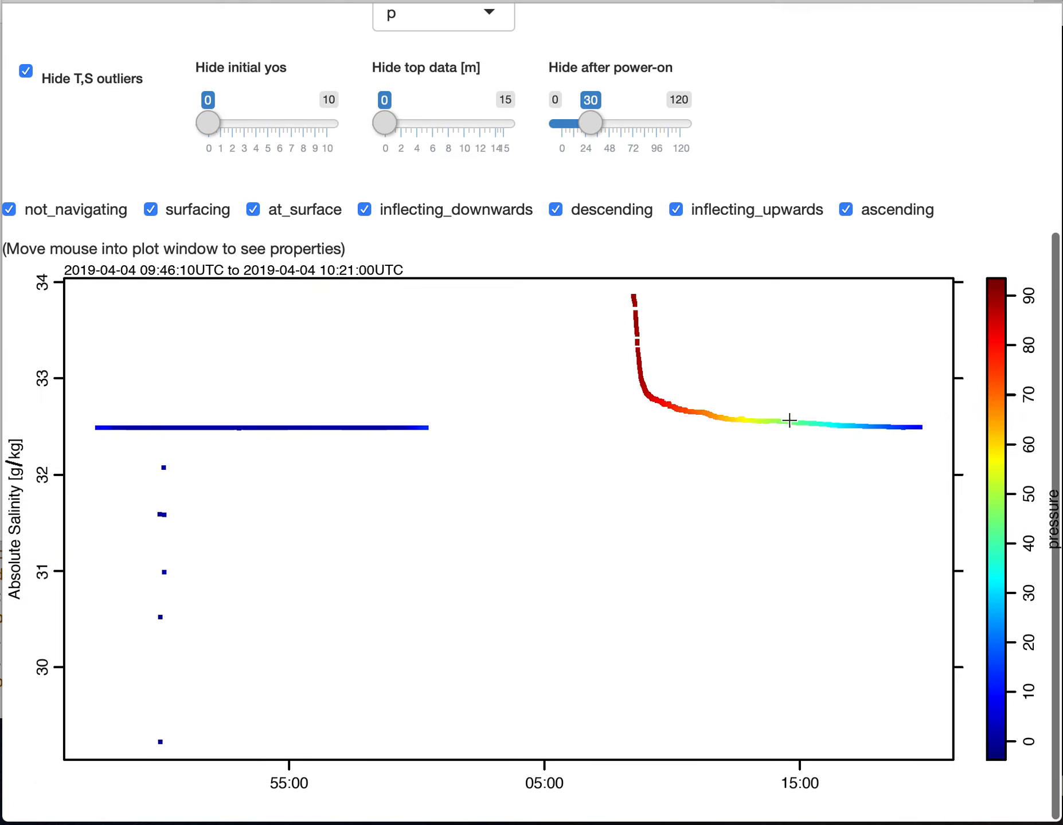
left_click(114, 457)
left_click_drag(114, 457, 237, 754)
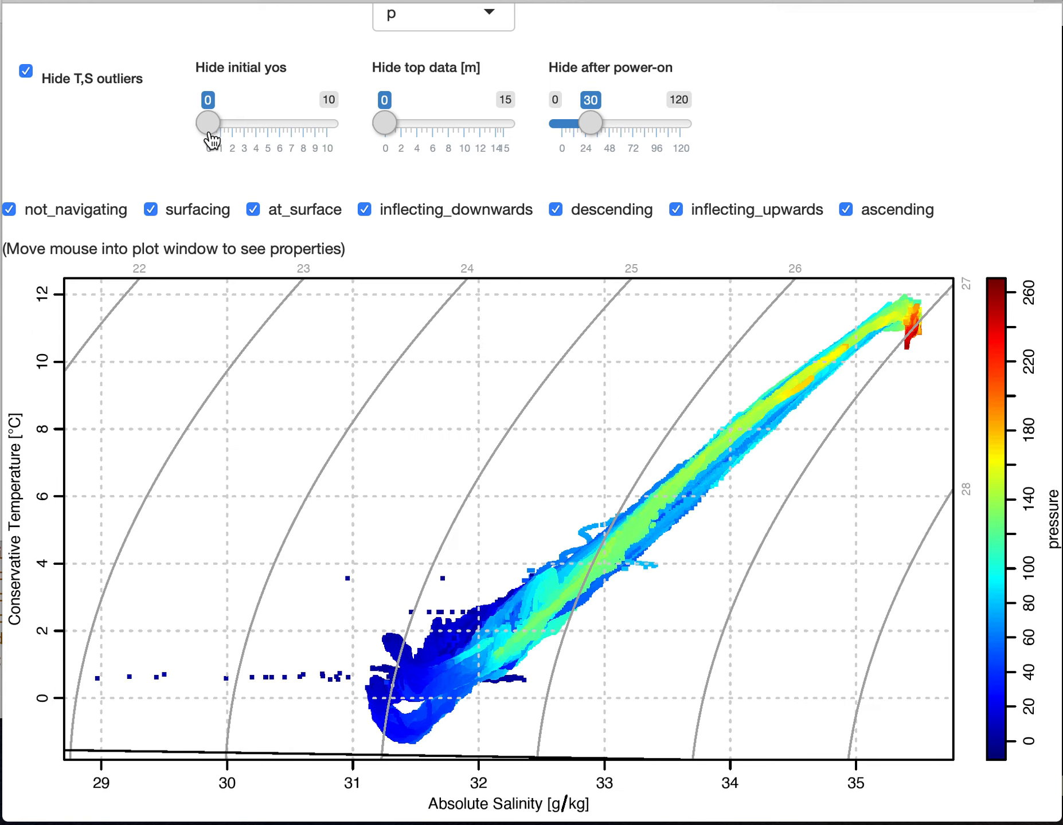
Hide 1 initial yo in the mission's temperature-salinity plot, and focus on yo 804 from the outliers near 33.3 g/kg and 3.9 °C.
left_click_drag(208, 131, 221, 131)
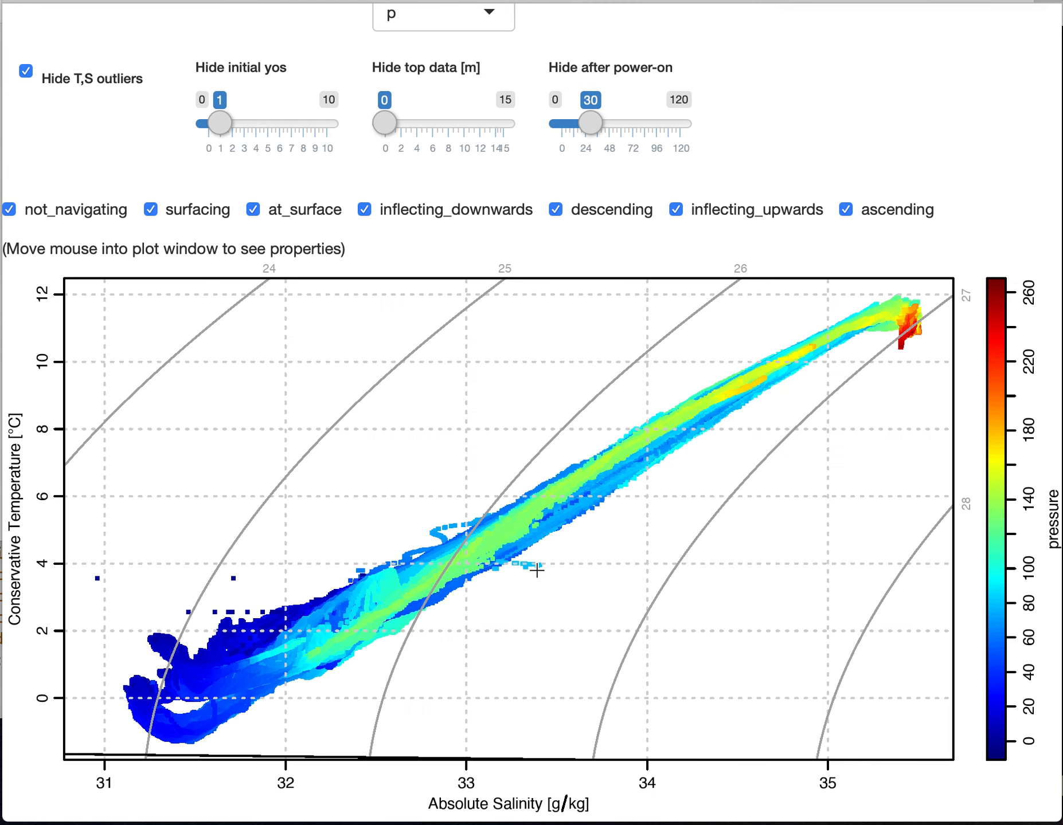
mouse_move(531, 568)
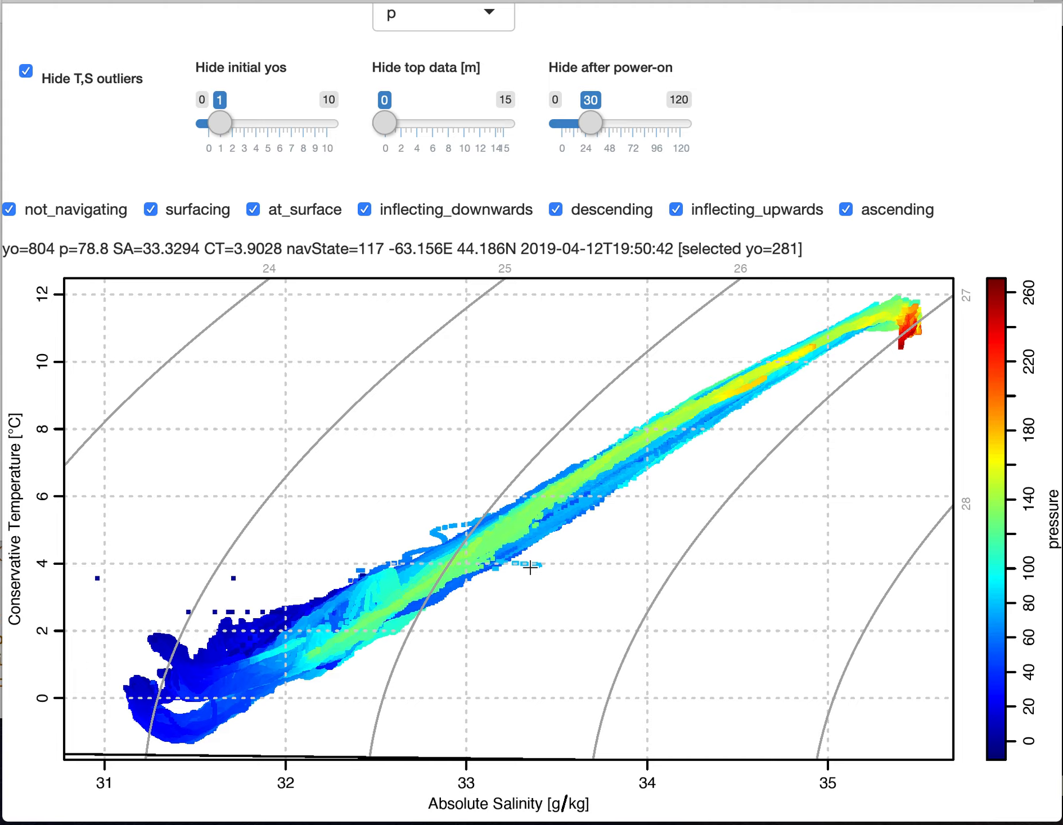
left_click(529, 567)
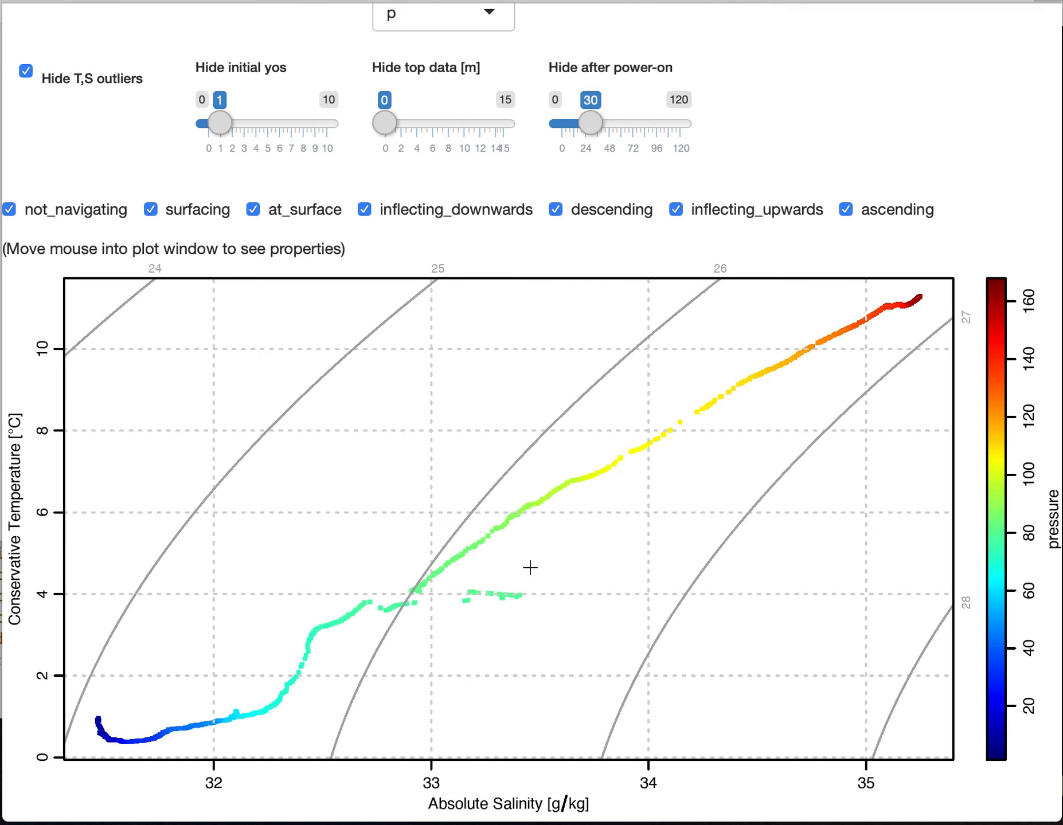
Brush over yo 804's detached points near 4 °C, between about 32.9 and 33.6 g/kg, to remove them from the data.
mouse_move(412, 589)
left_mouse_down()
mouse_move(531, 597)
mouse_move(557, 619)
left_mouse_up()
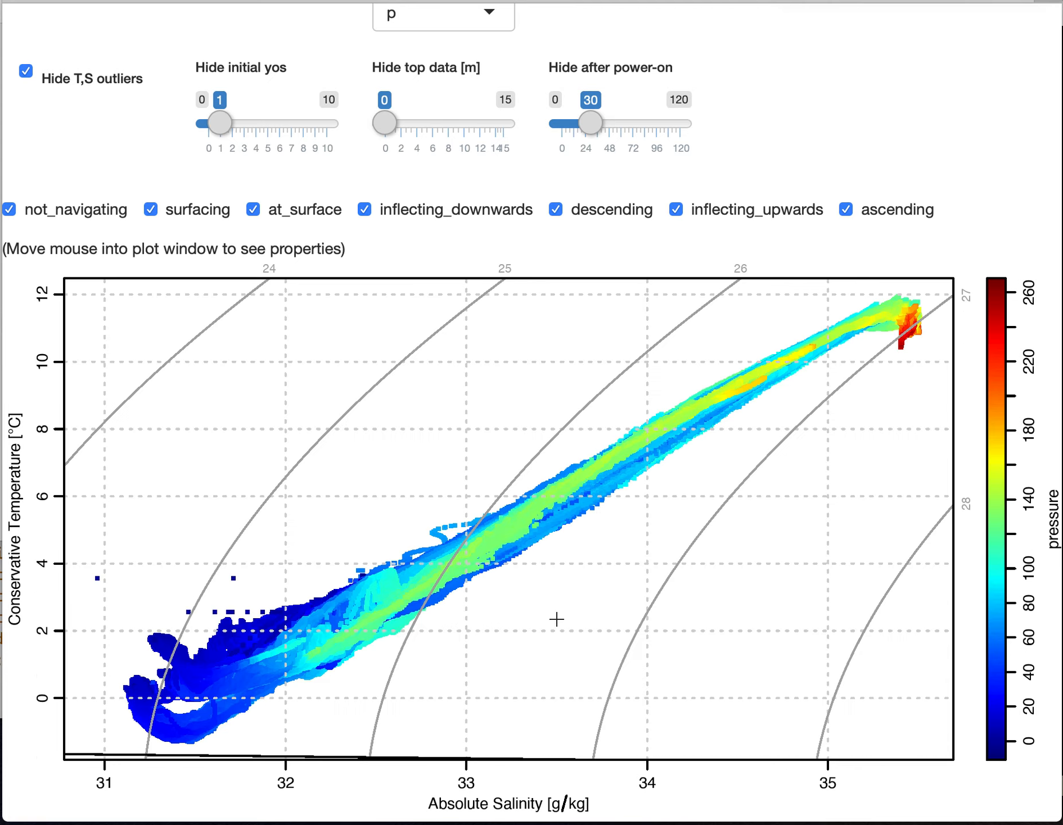
left_click(437, 542)
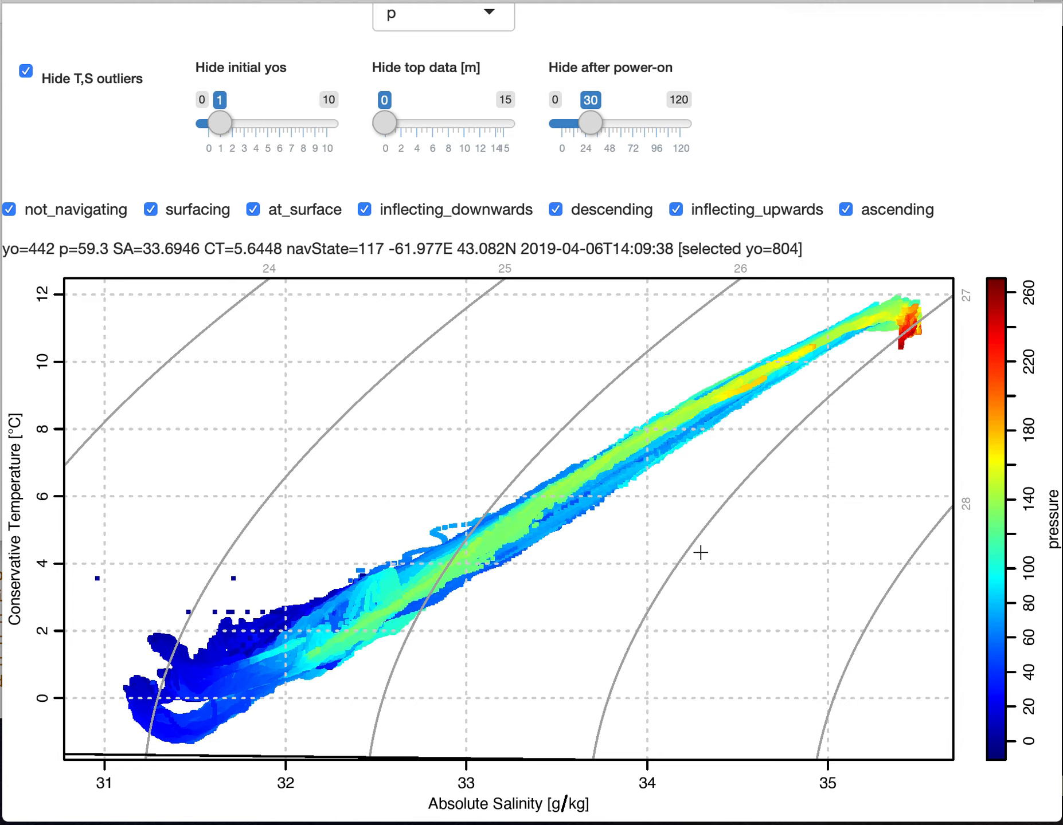
Switch the whole mission's plot from temperature-salinity to pressure against time.
scroll(701, 552, "up", 5)
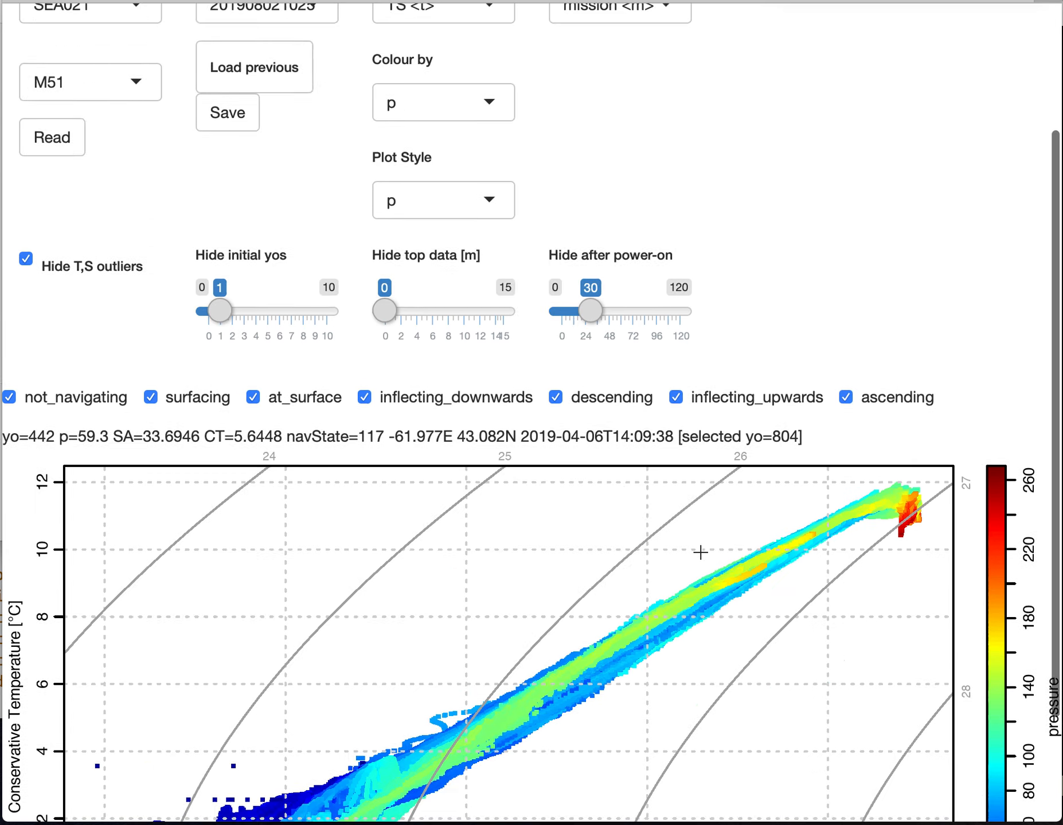
left_click(460, 139)
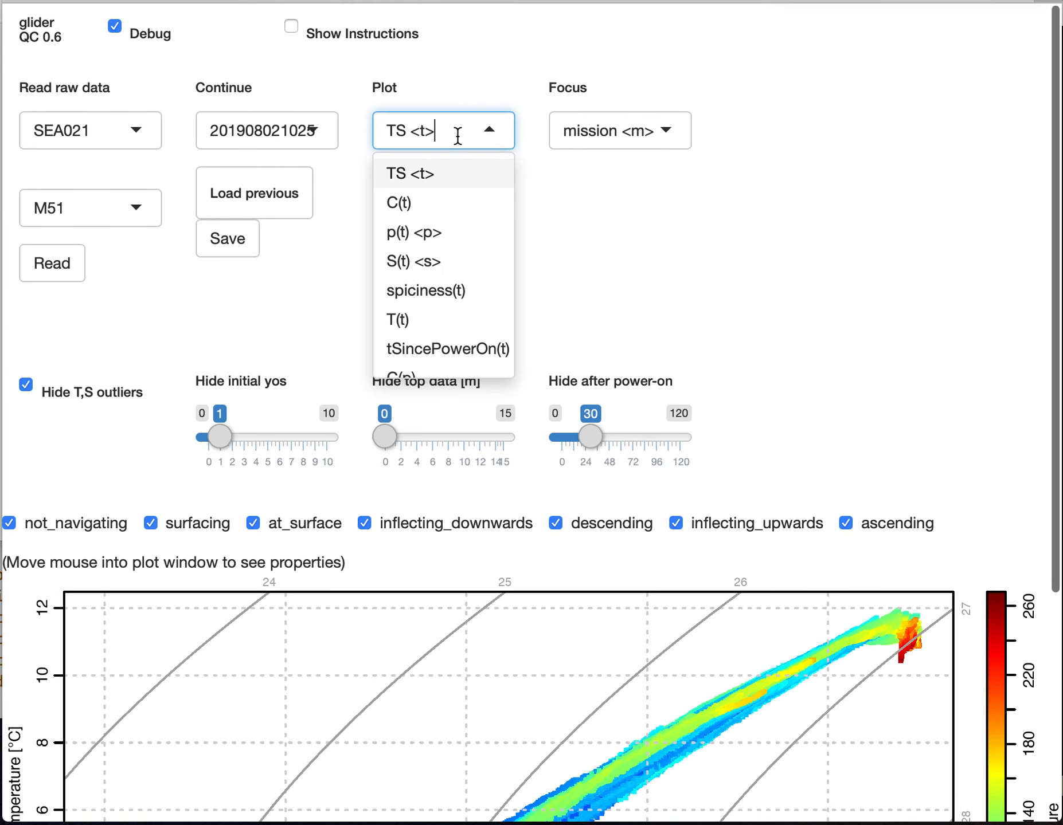
scroll(452, 321, "down", 5)
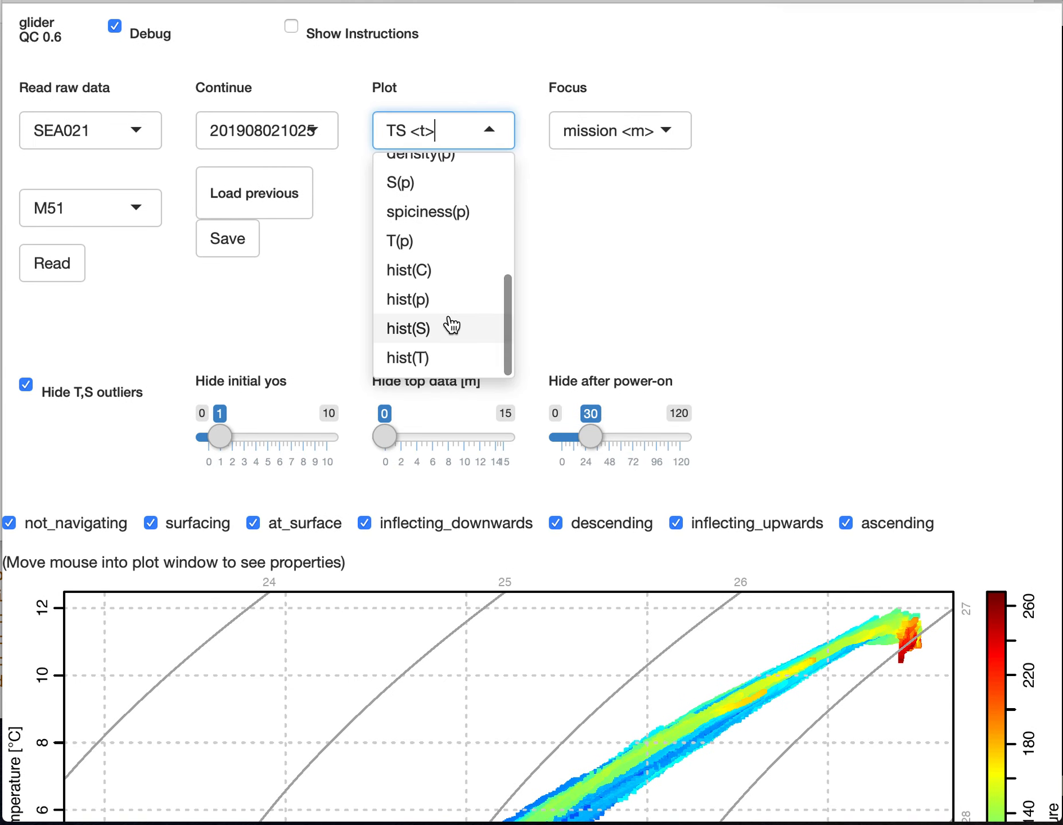
scroll(452, 325, "up", 2)
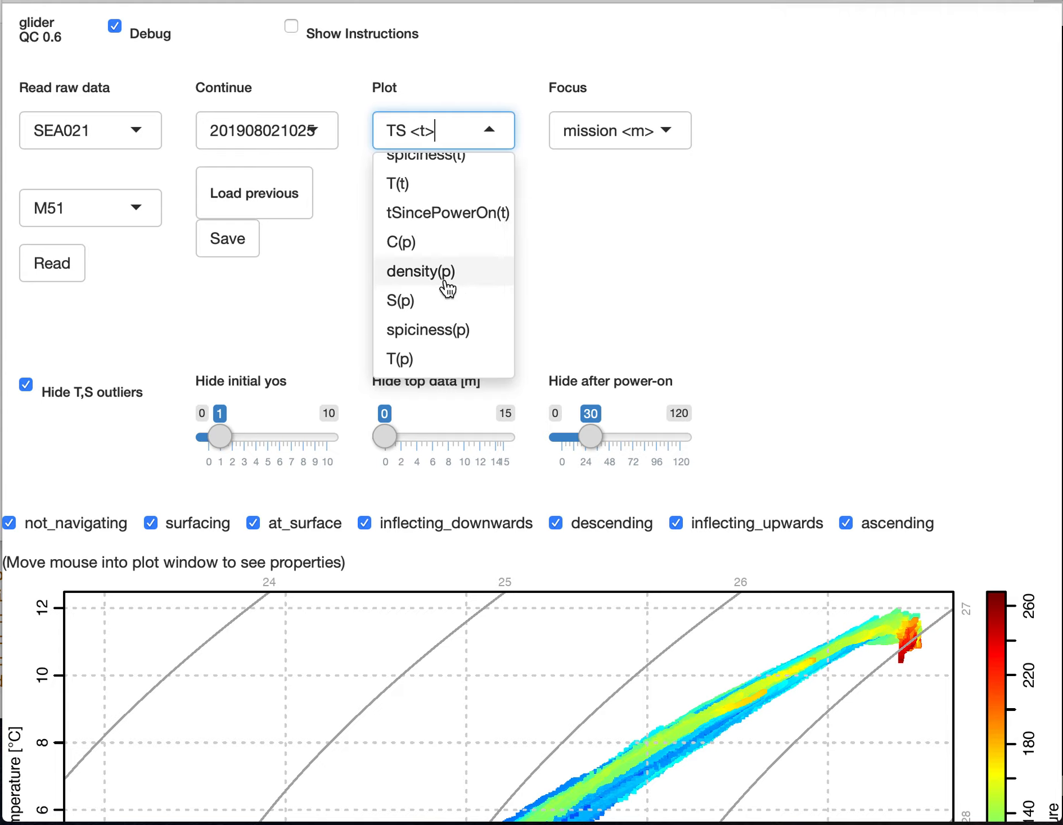
scroll(447, 290, "up", 3)
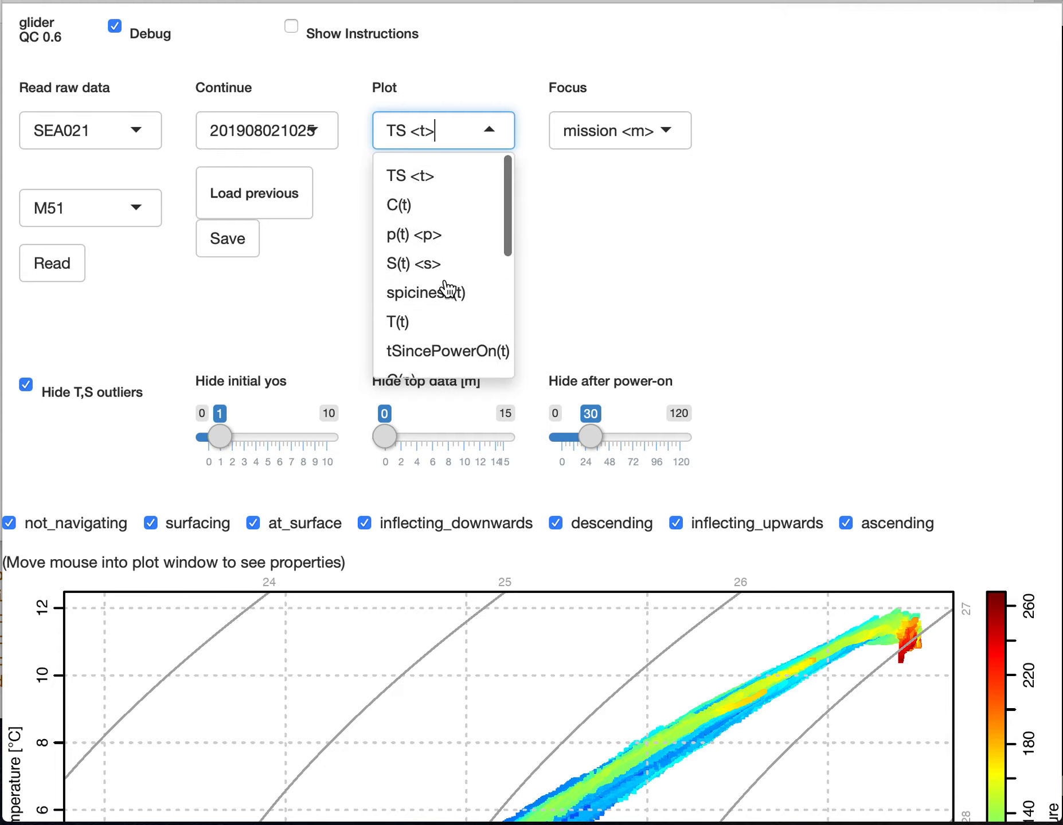
left_click(439, 232)
Colour the mission's pressure-time plot by spiciness and inspect the resulting section.
left_click(440, 229)
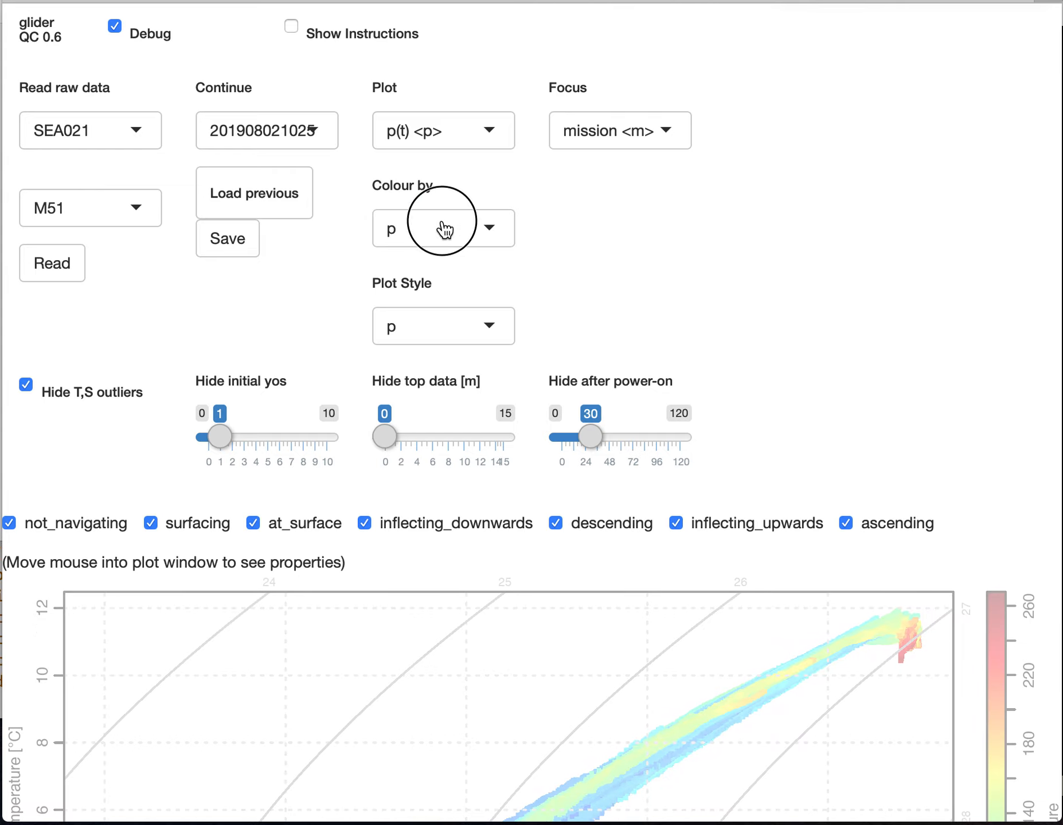
scroll(453, 344, "down", 3)
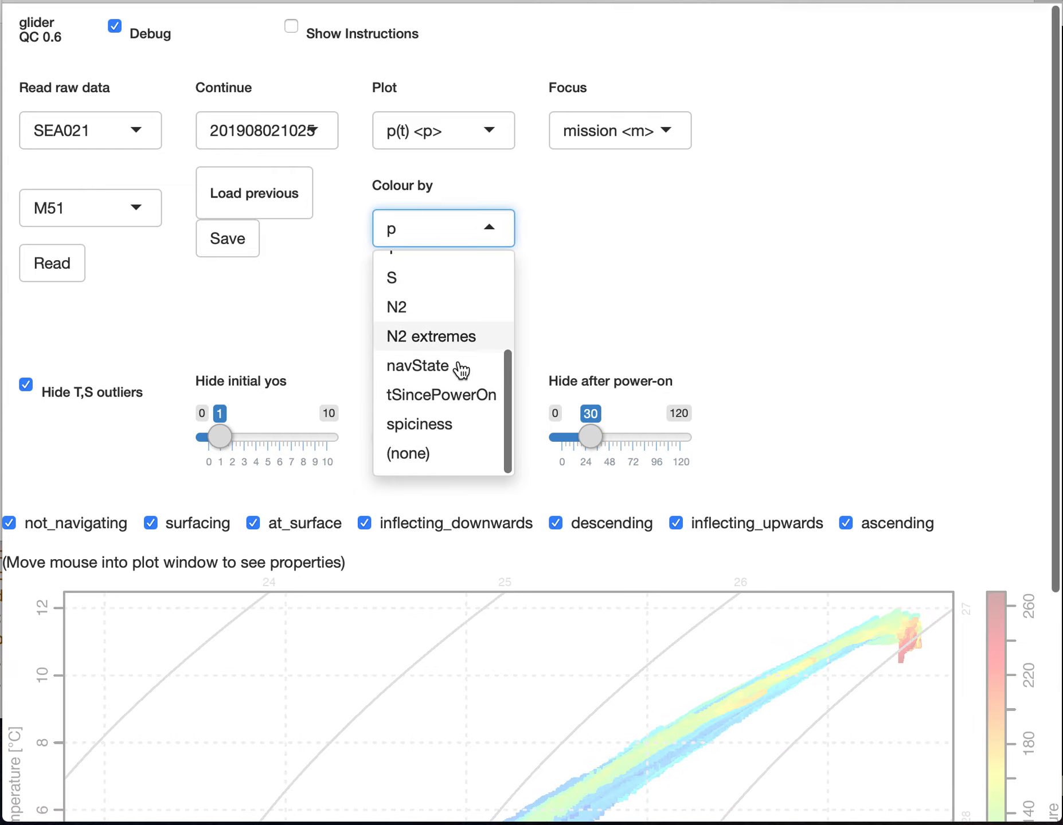
left_click(439, 437)
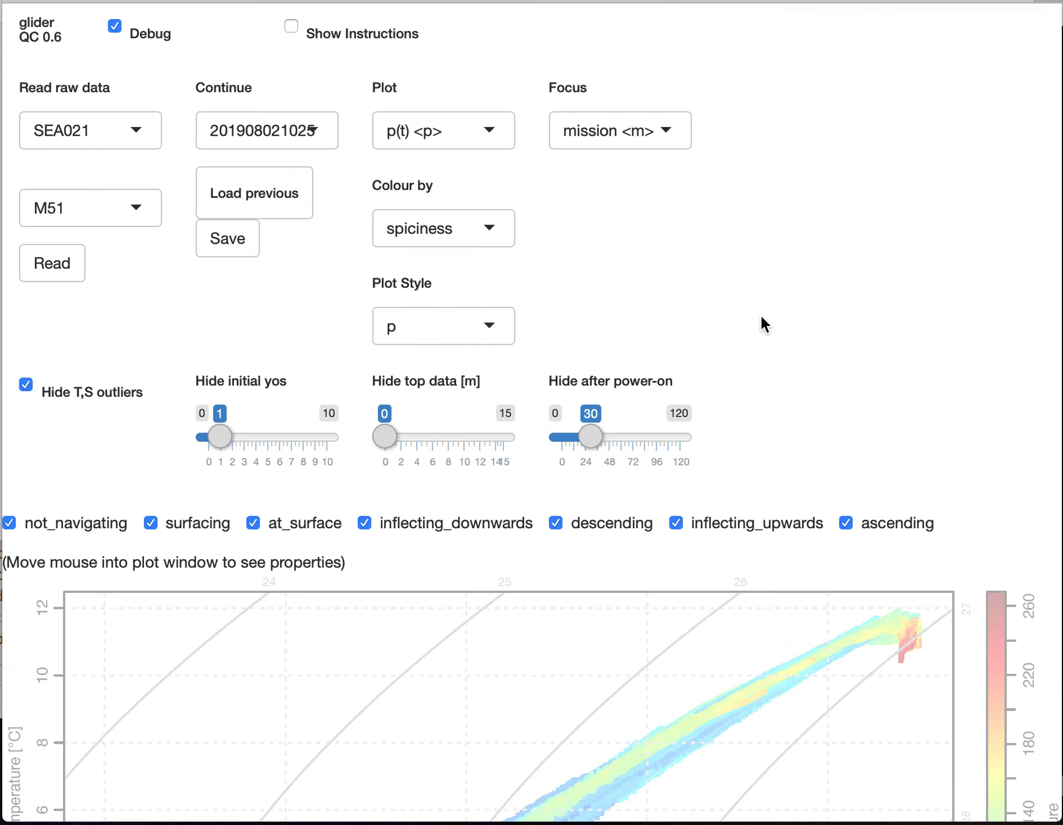
scroll(760, 324, "down", 3)
scroll(759, 314, "down", 2)
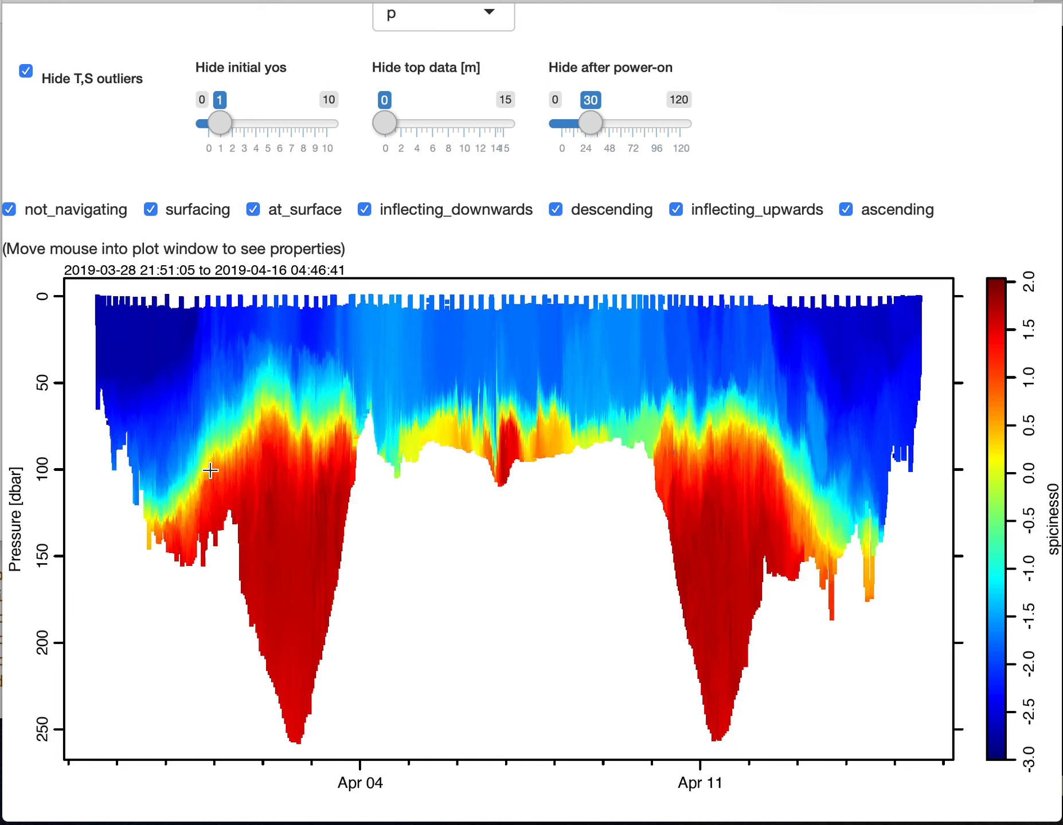
mouse_move(267, 483)
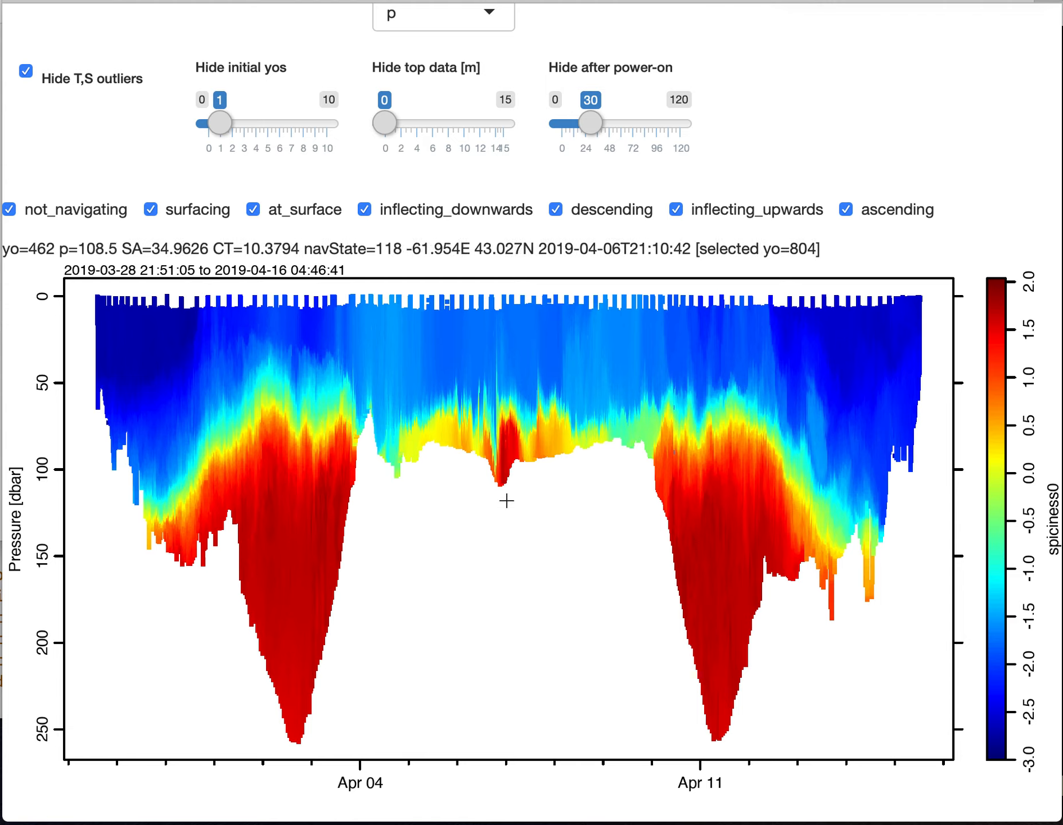
Save the edited quality-control state of mission M51.
scroll(506, 501, "up", 5)
left_click(229, 241)
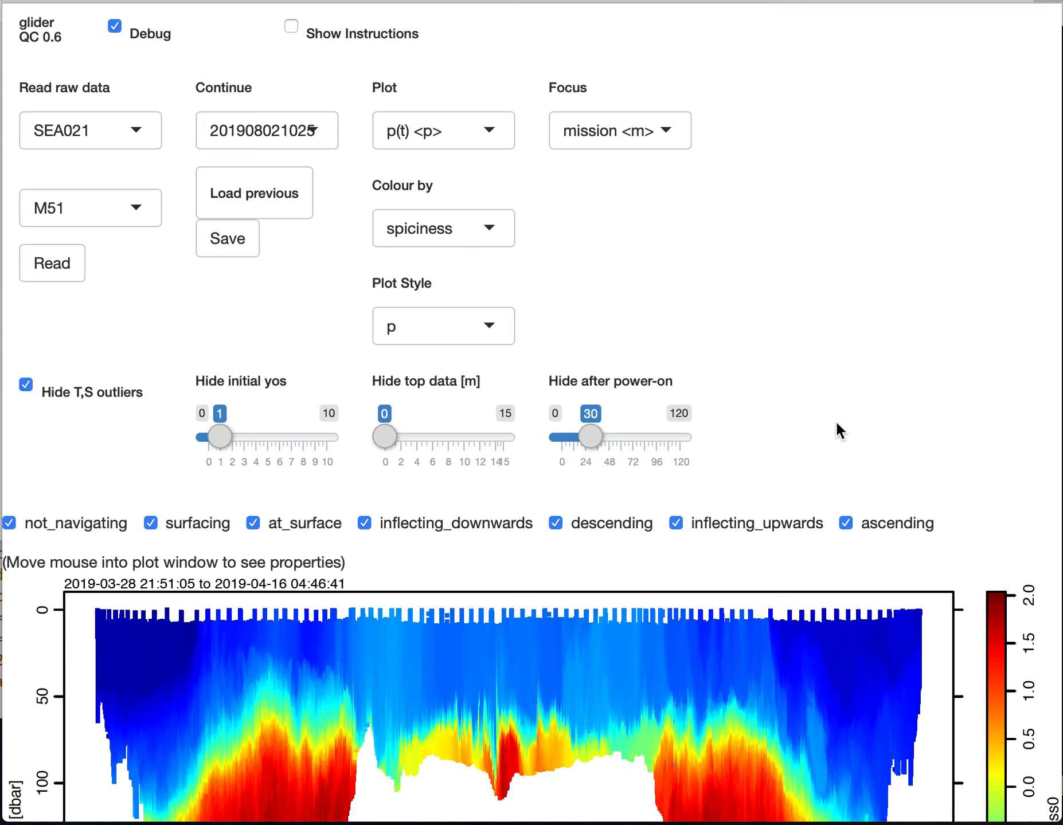
scroll(835, 421, "down", 5)
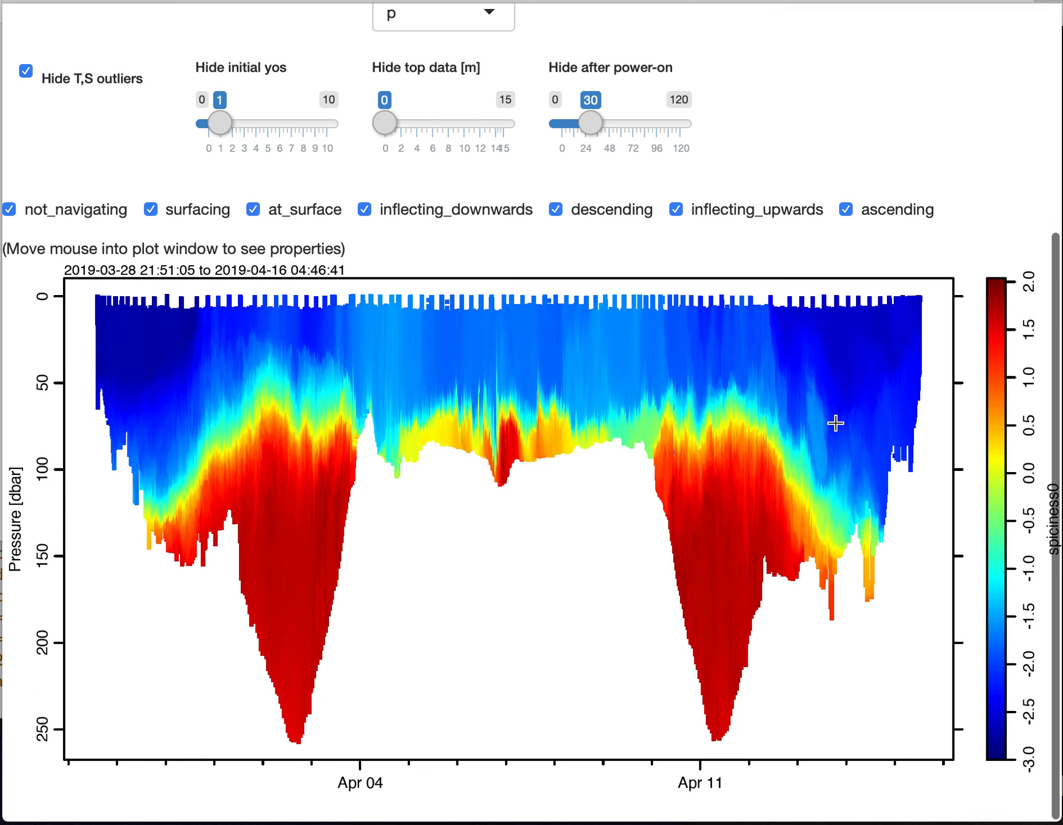
scroll(836, 424, "up", 4)
scroll(835, 423, "up", 2)
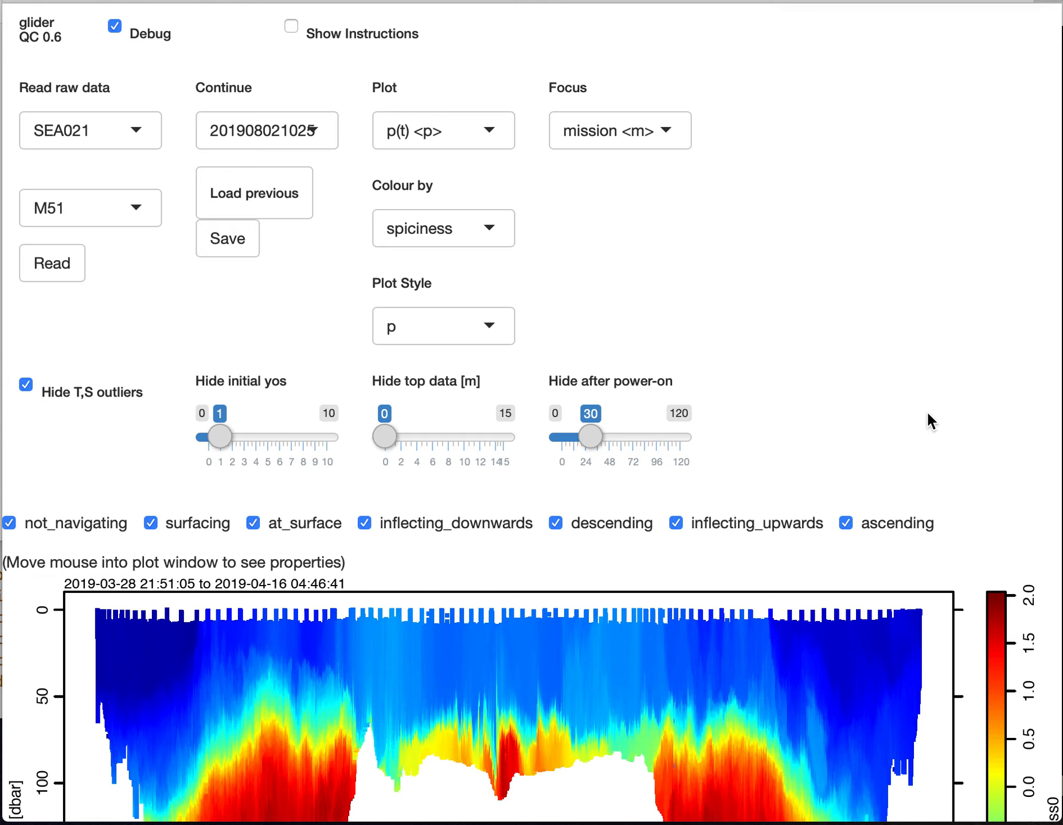
scroll(927, 414, "down", 5)
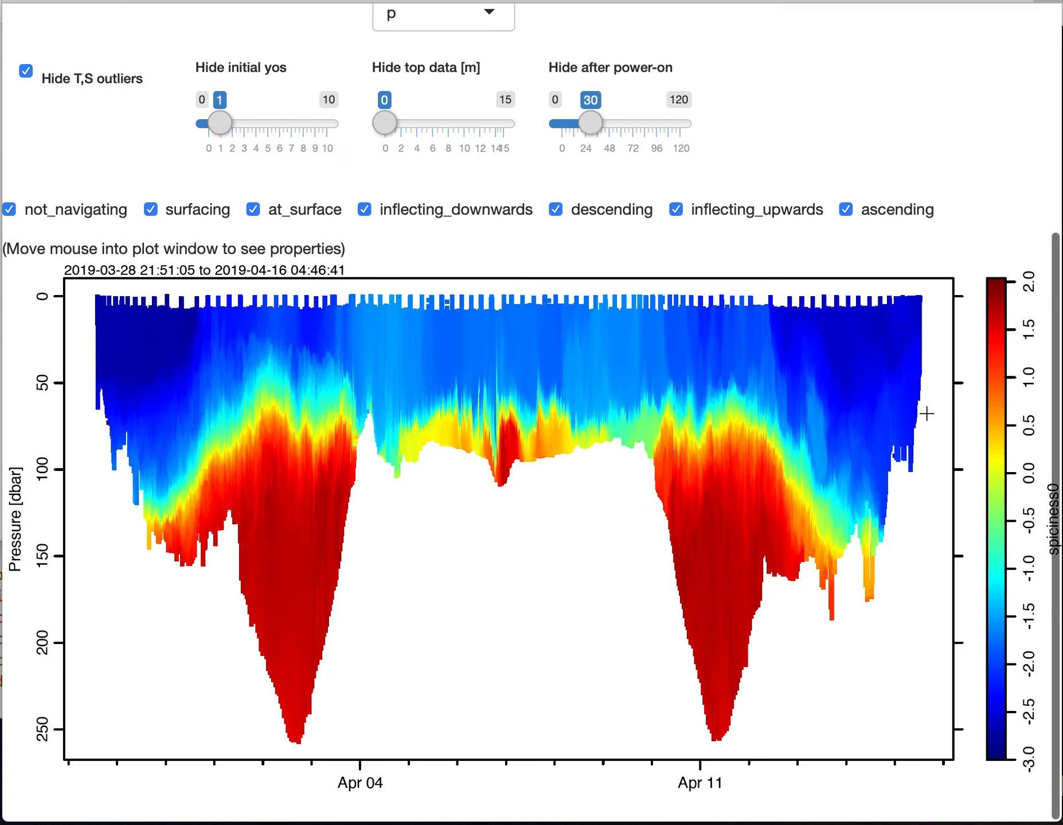
mouse_move(822, 511)
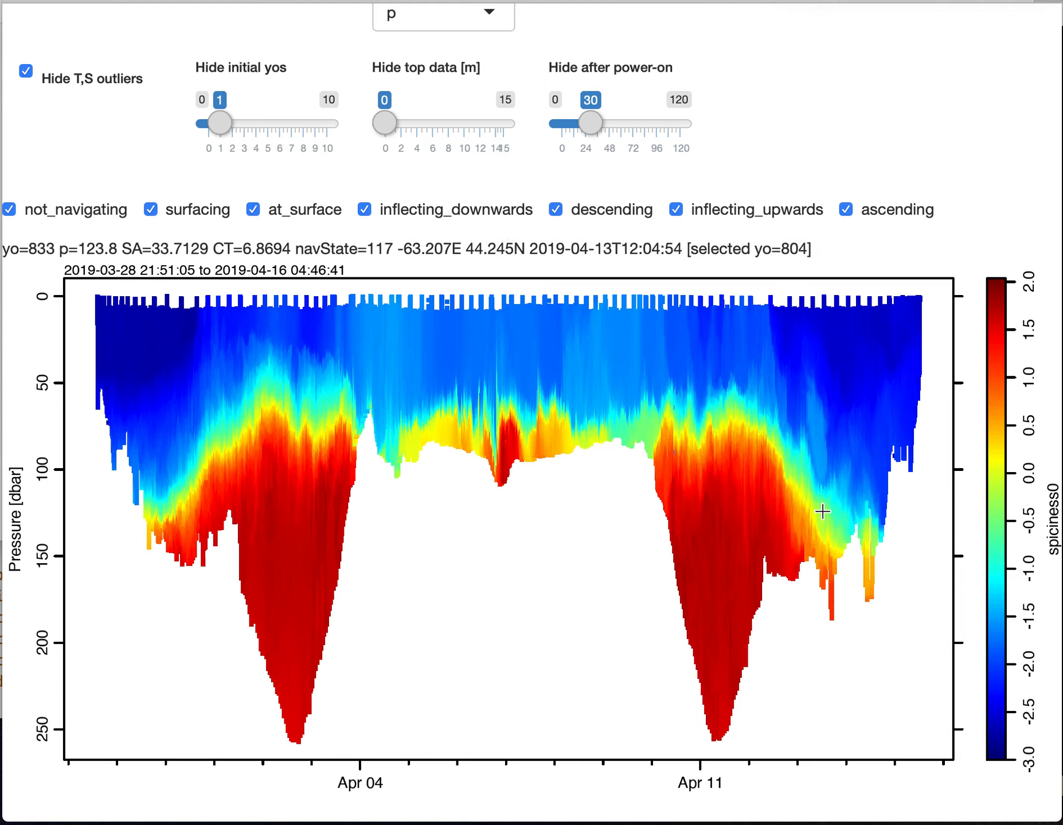